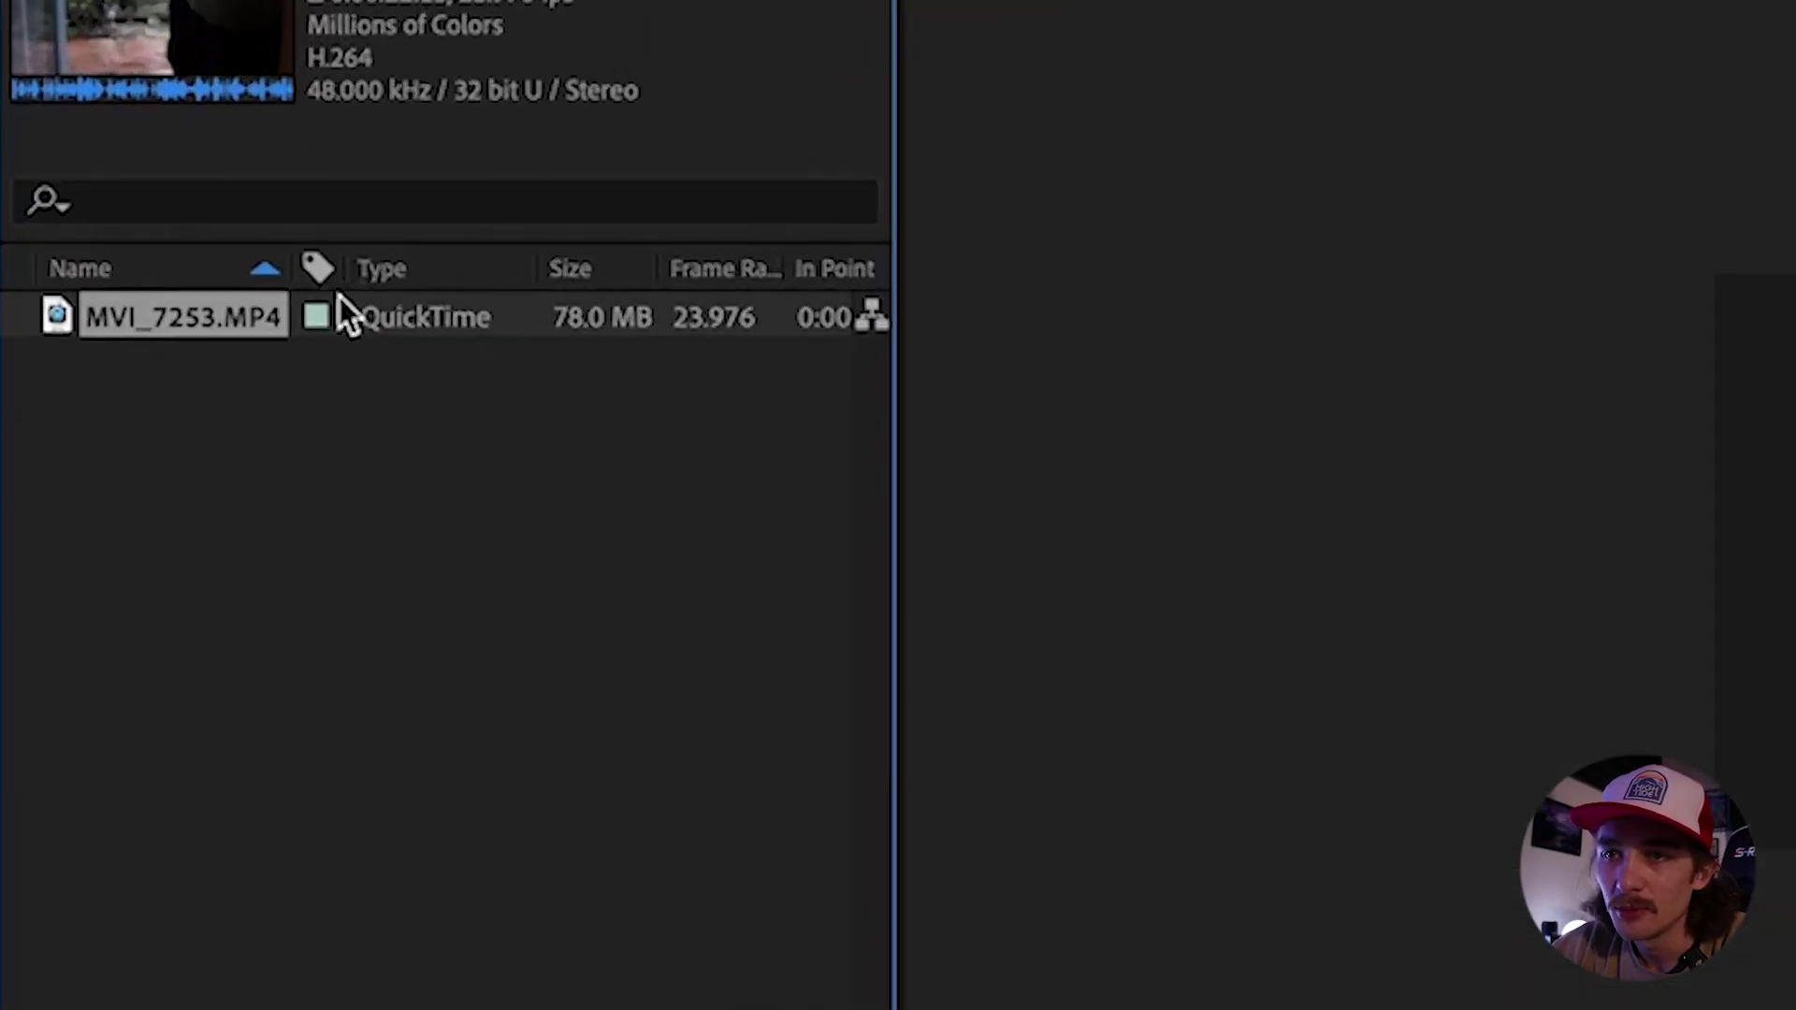
- Build a composition from MVI_7253.MP4 and scrub through the dancing footage
drag(294, 411, 657, 502)
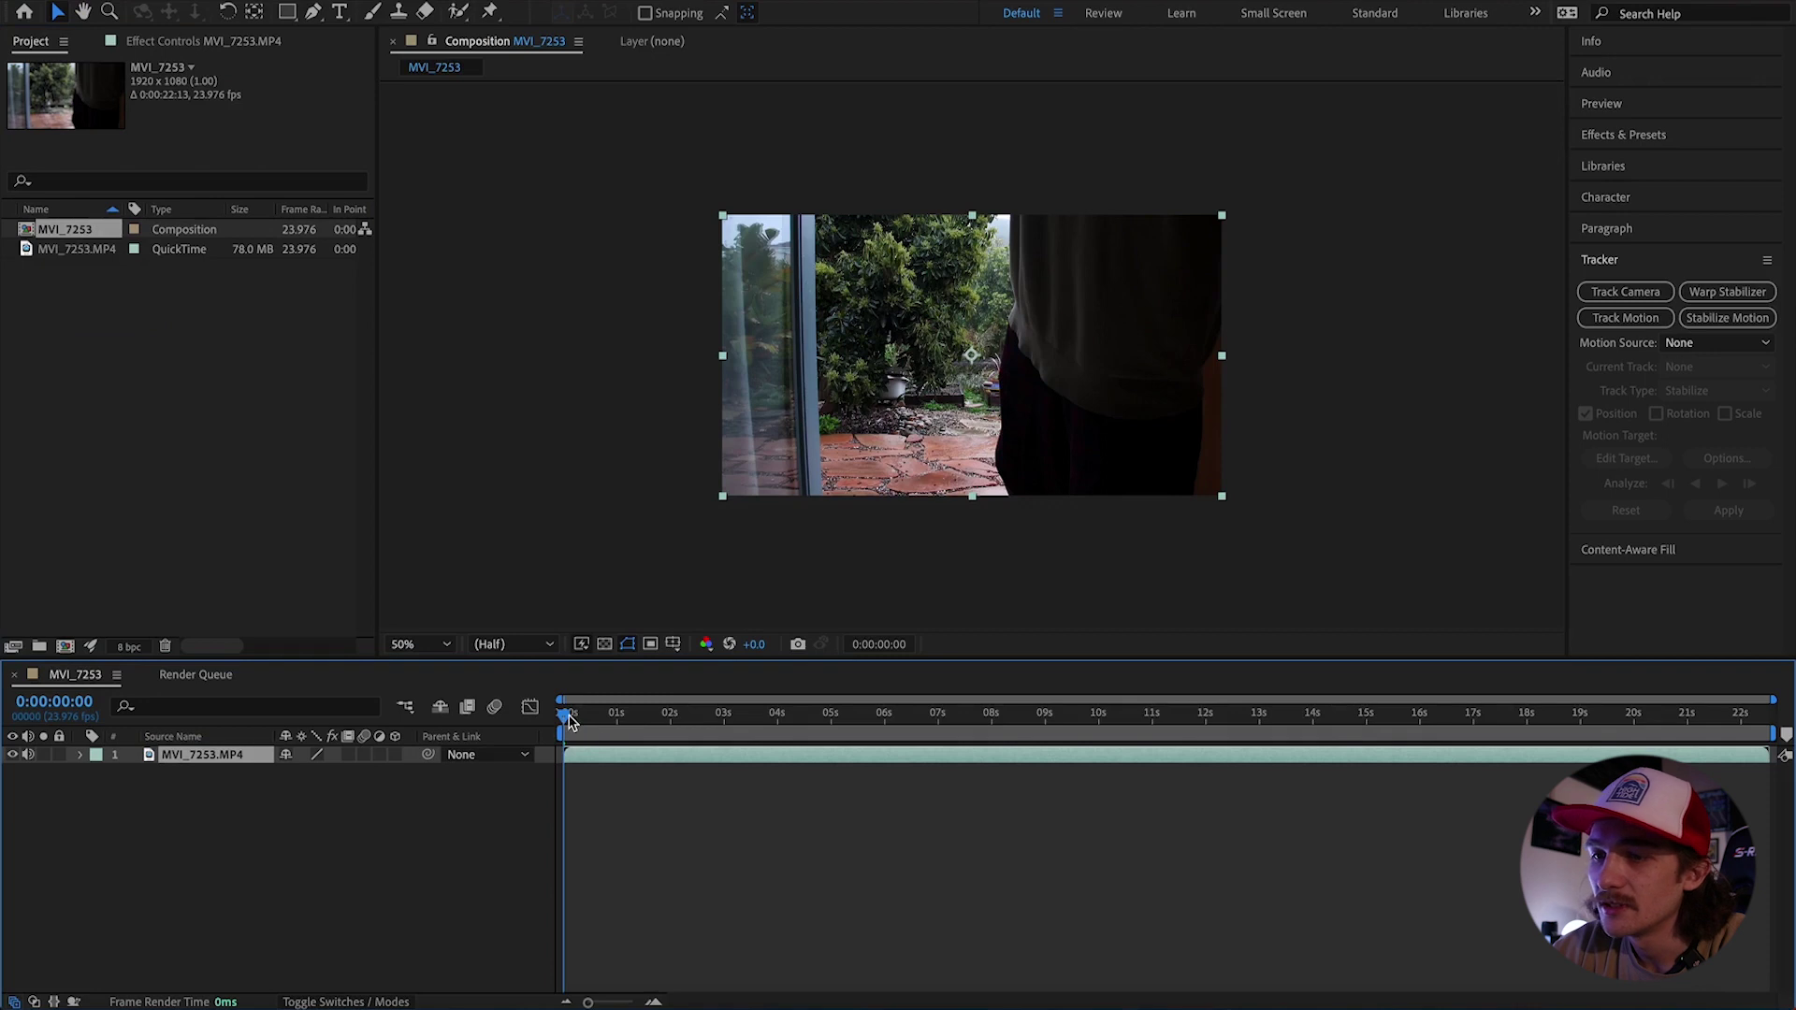
drag(570, 720, 622, 733)
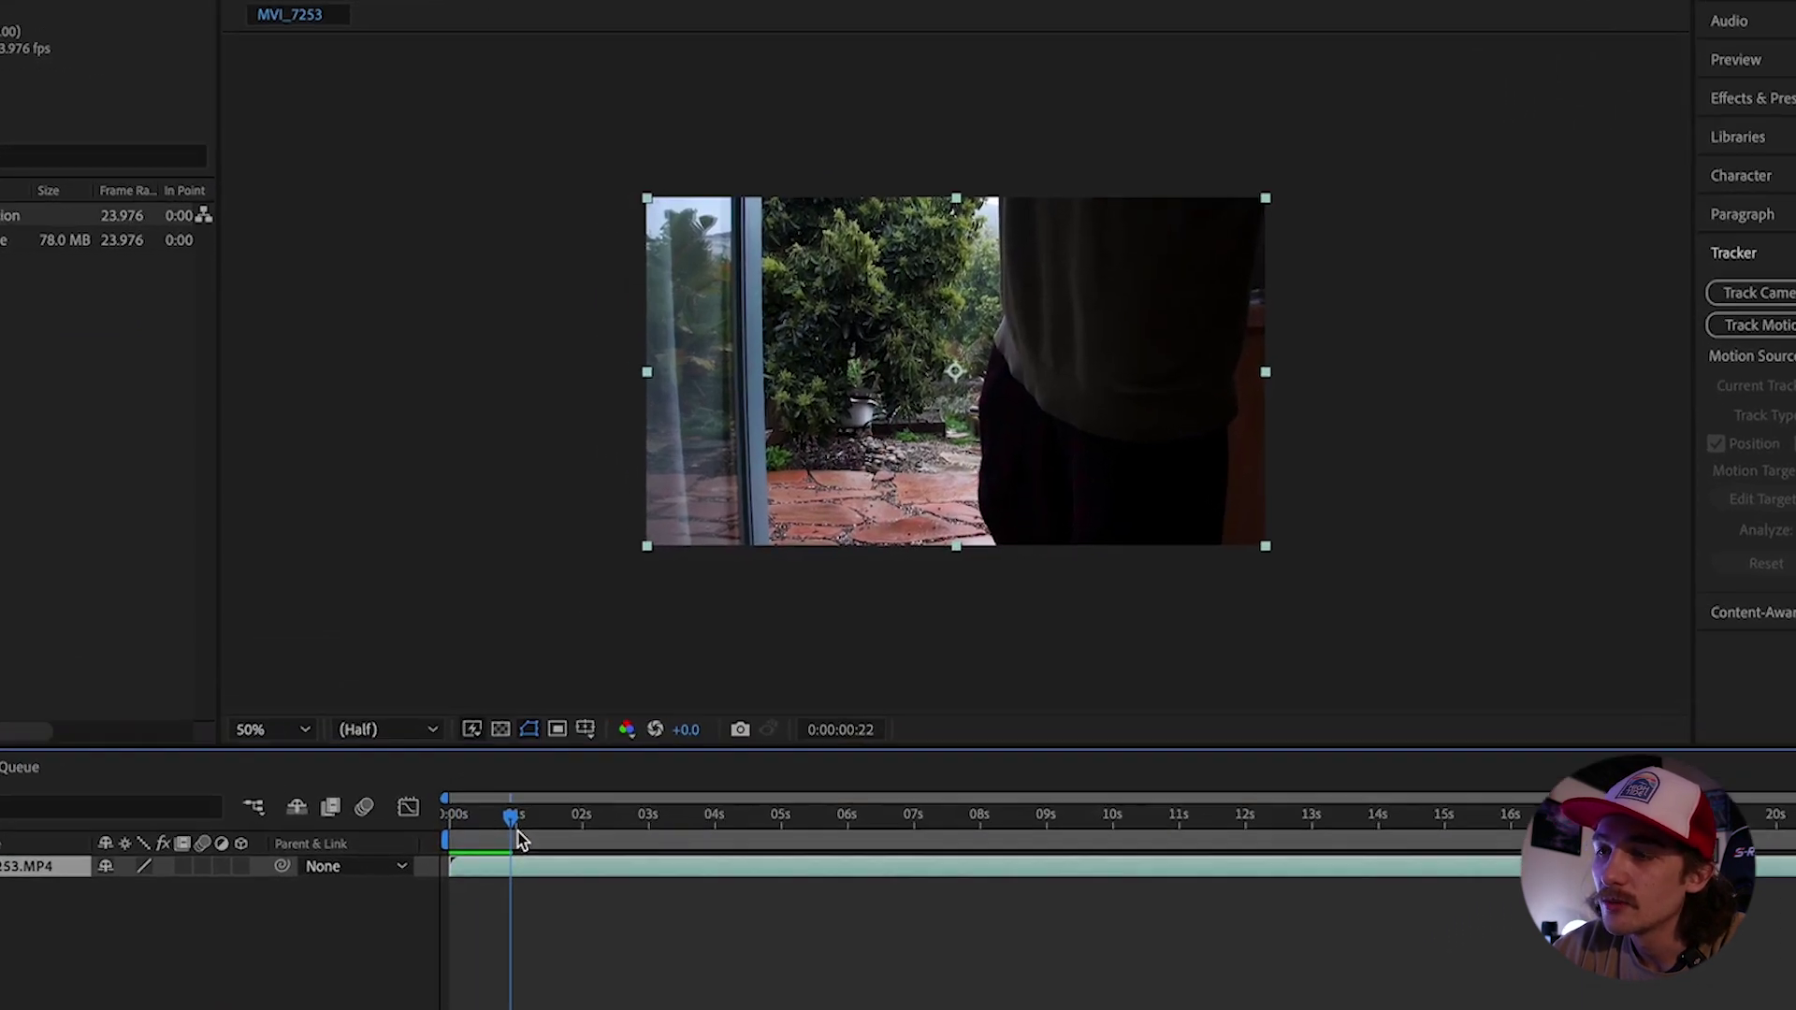
drag(521, 839, 769, 832)
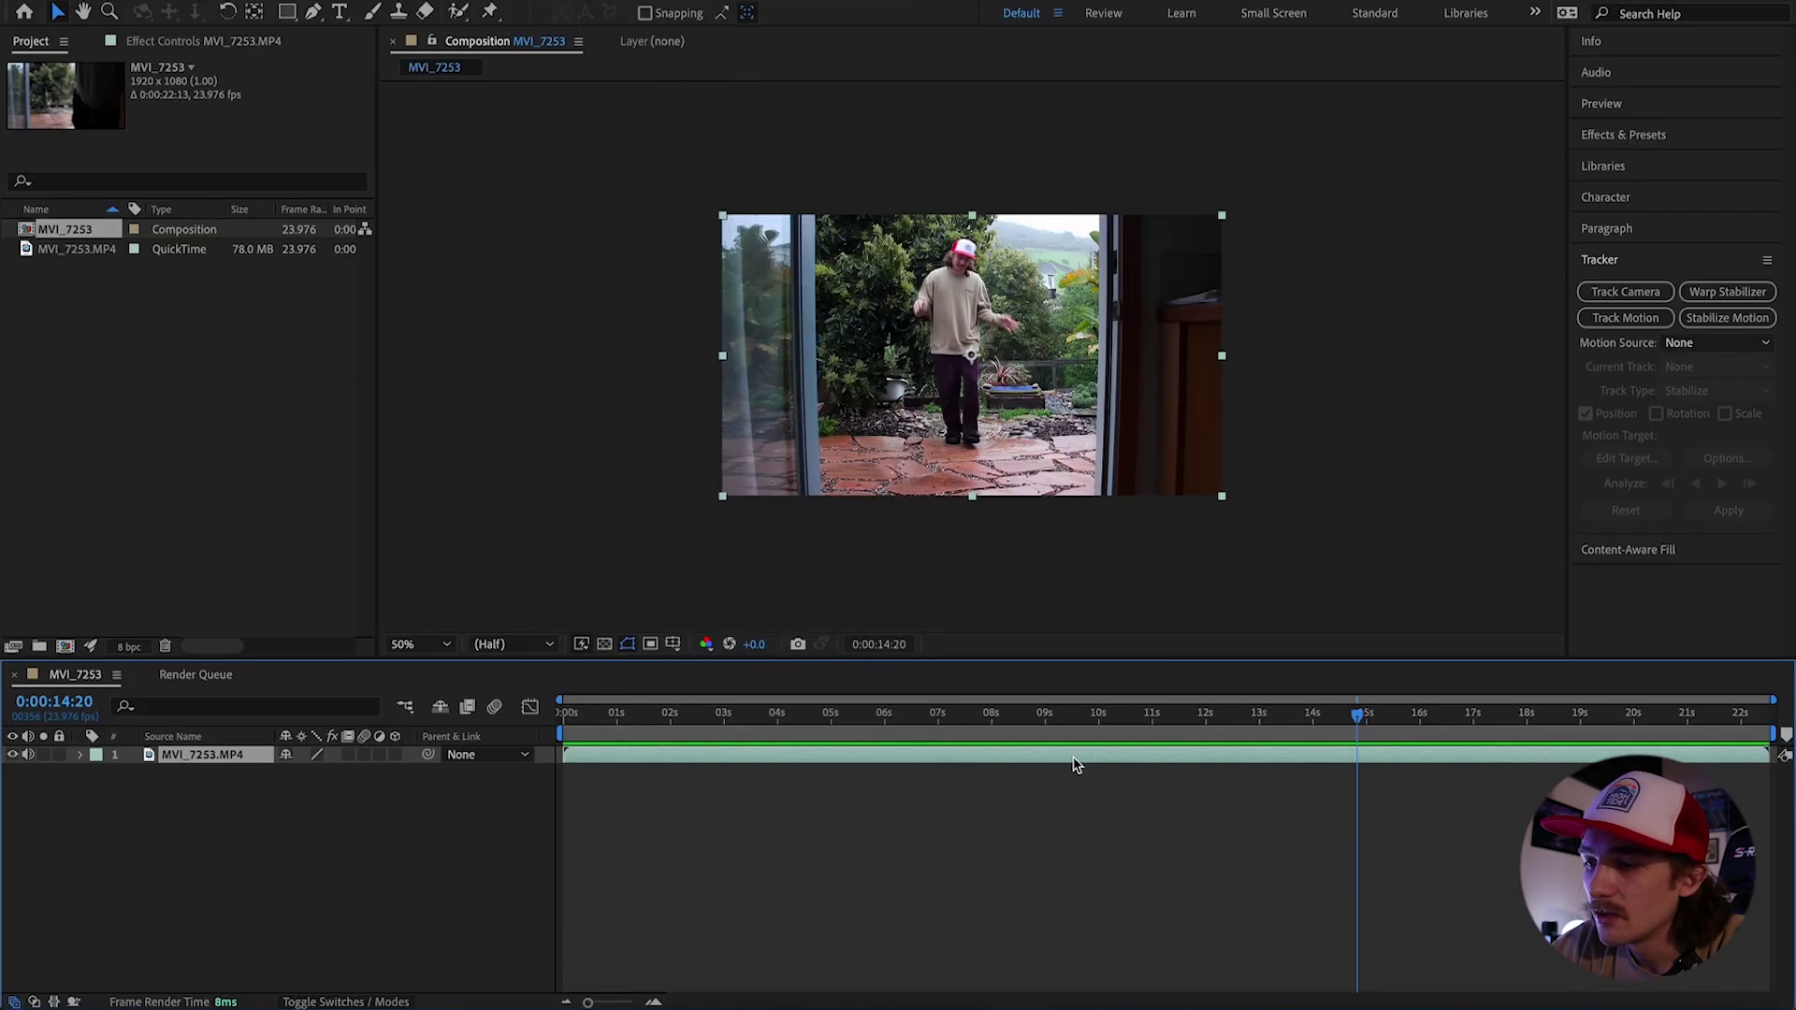
- Add a Stabilize Motion tracker and place an enlarged Track Point 1 on the dancer's chest
click(1724, 320)
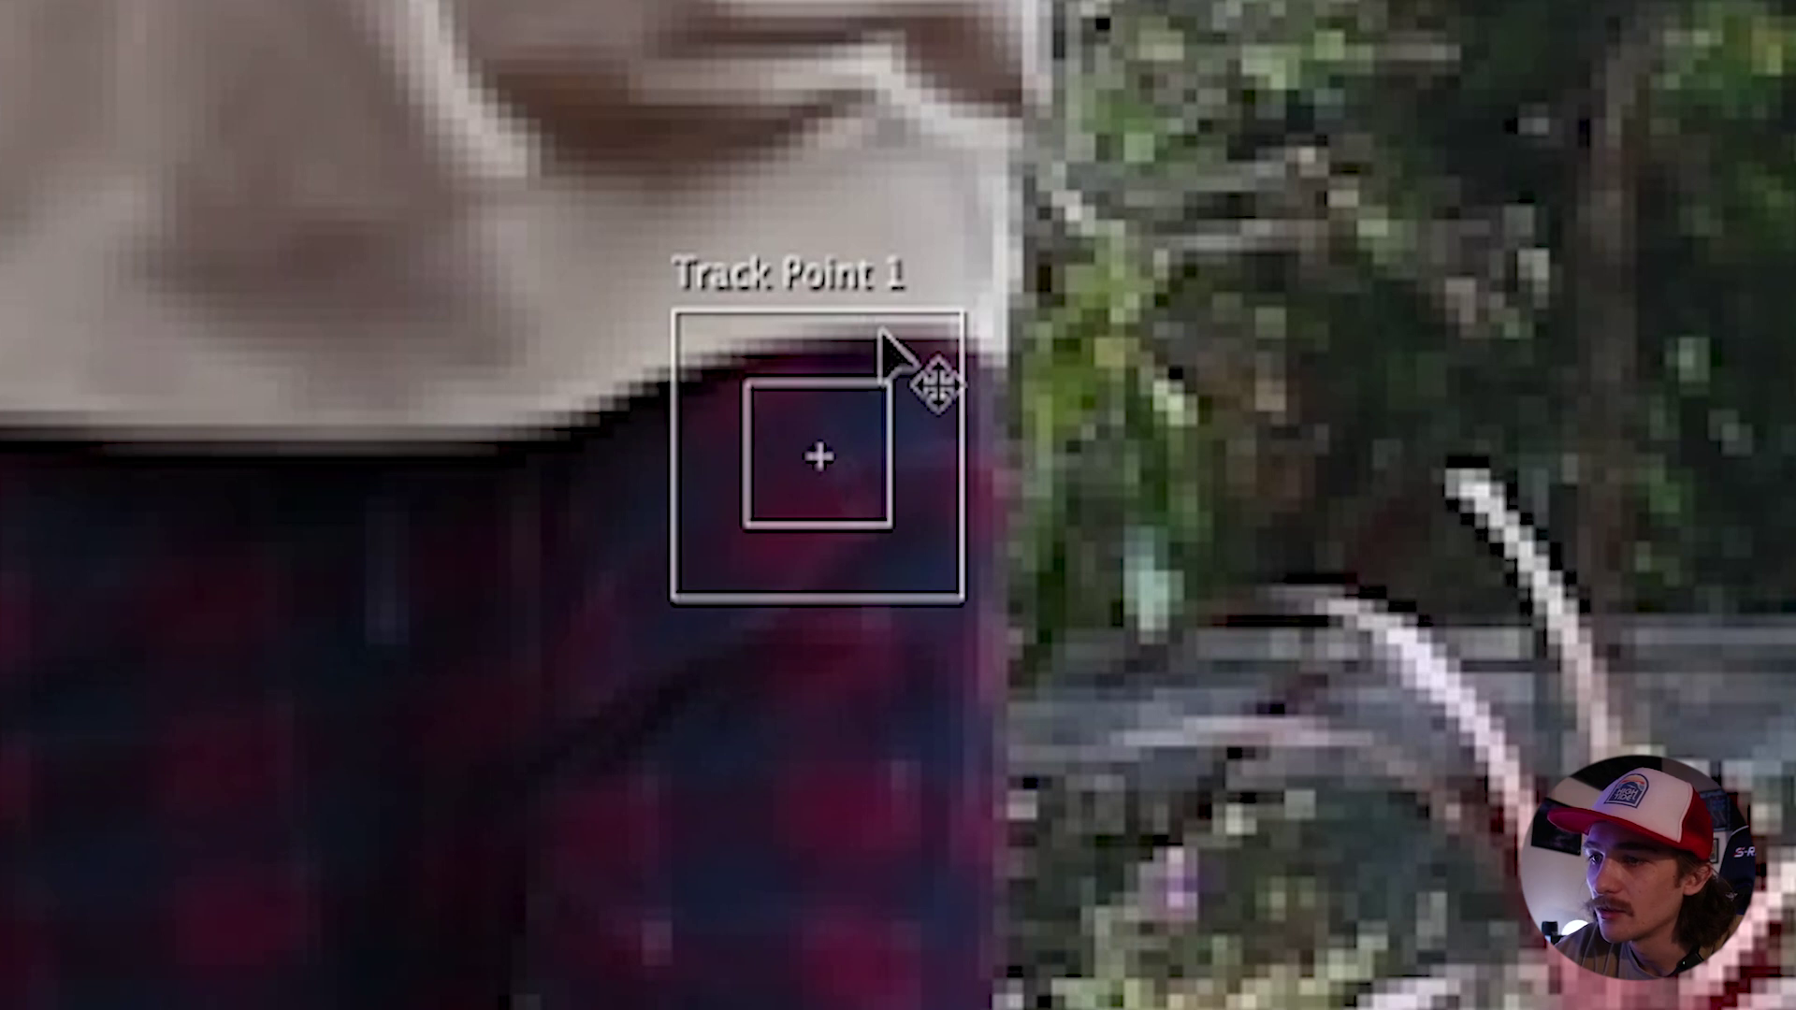
drag(891, 526, 1150, 660)
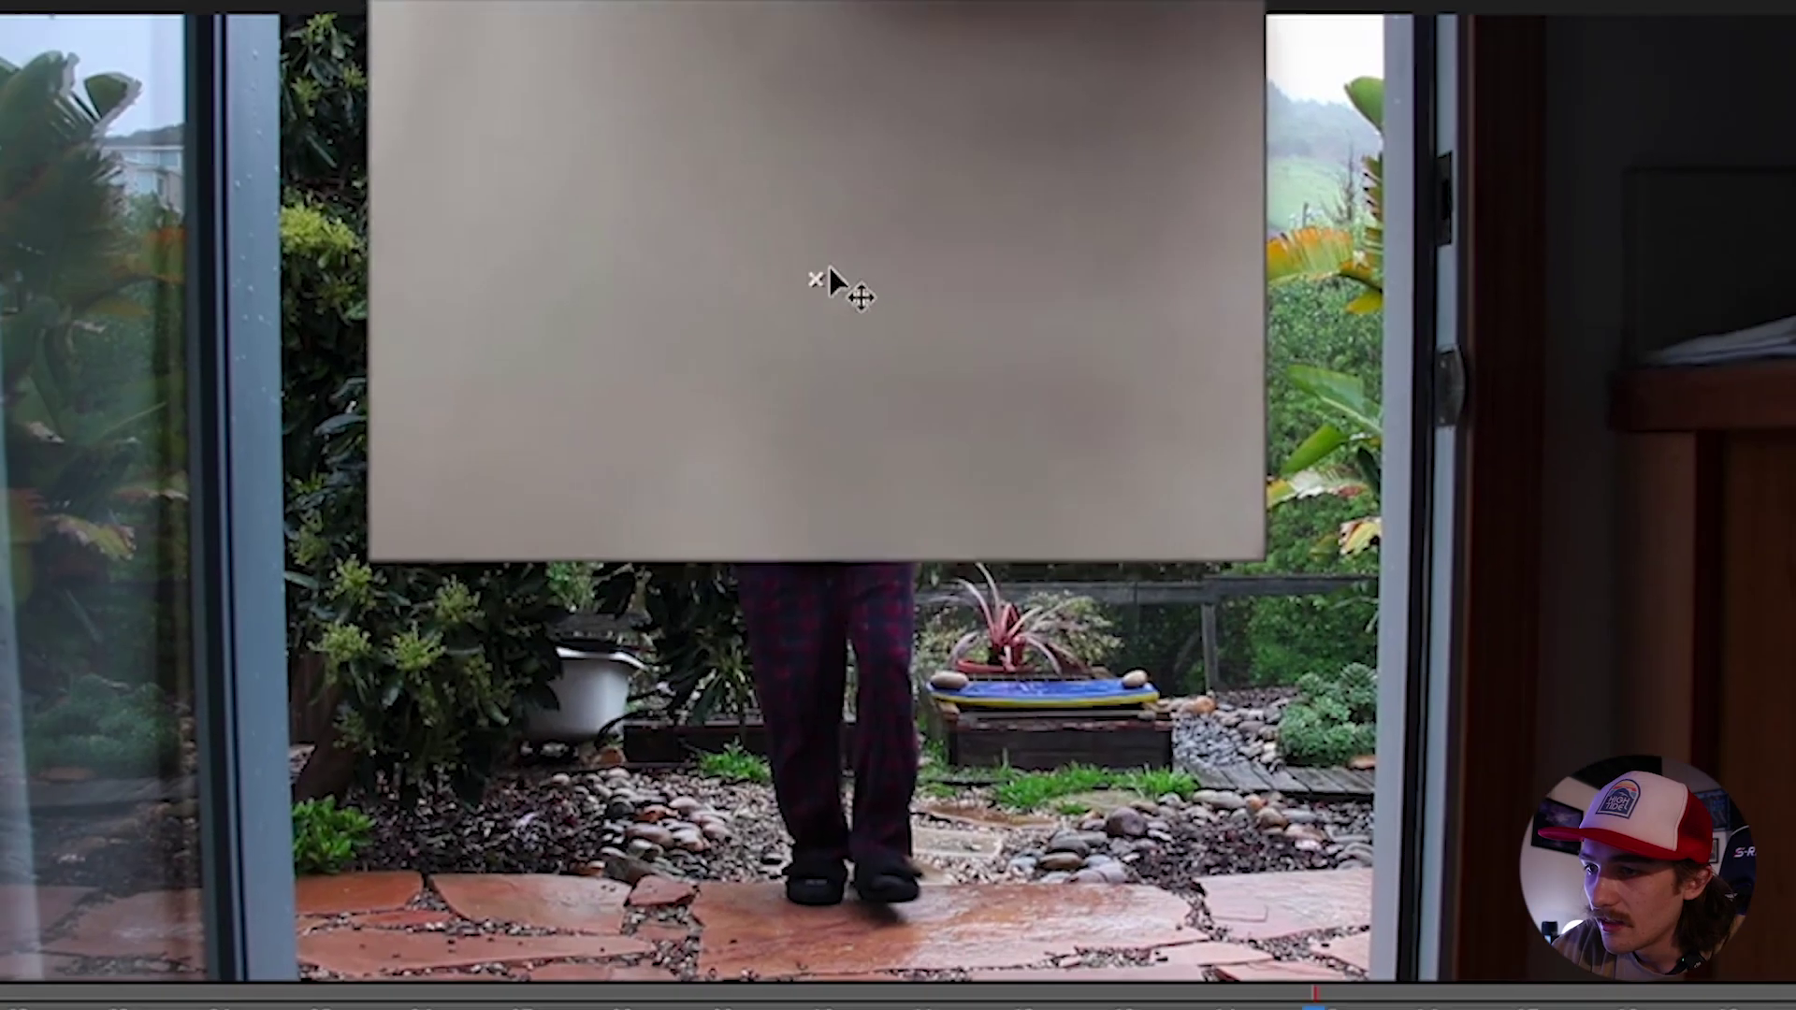
drag(826, 281, 917, 398)
drag(849, 337, 832, 340)
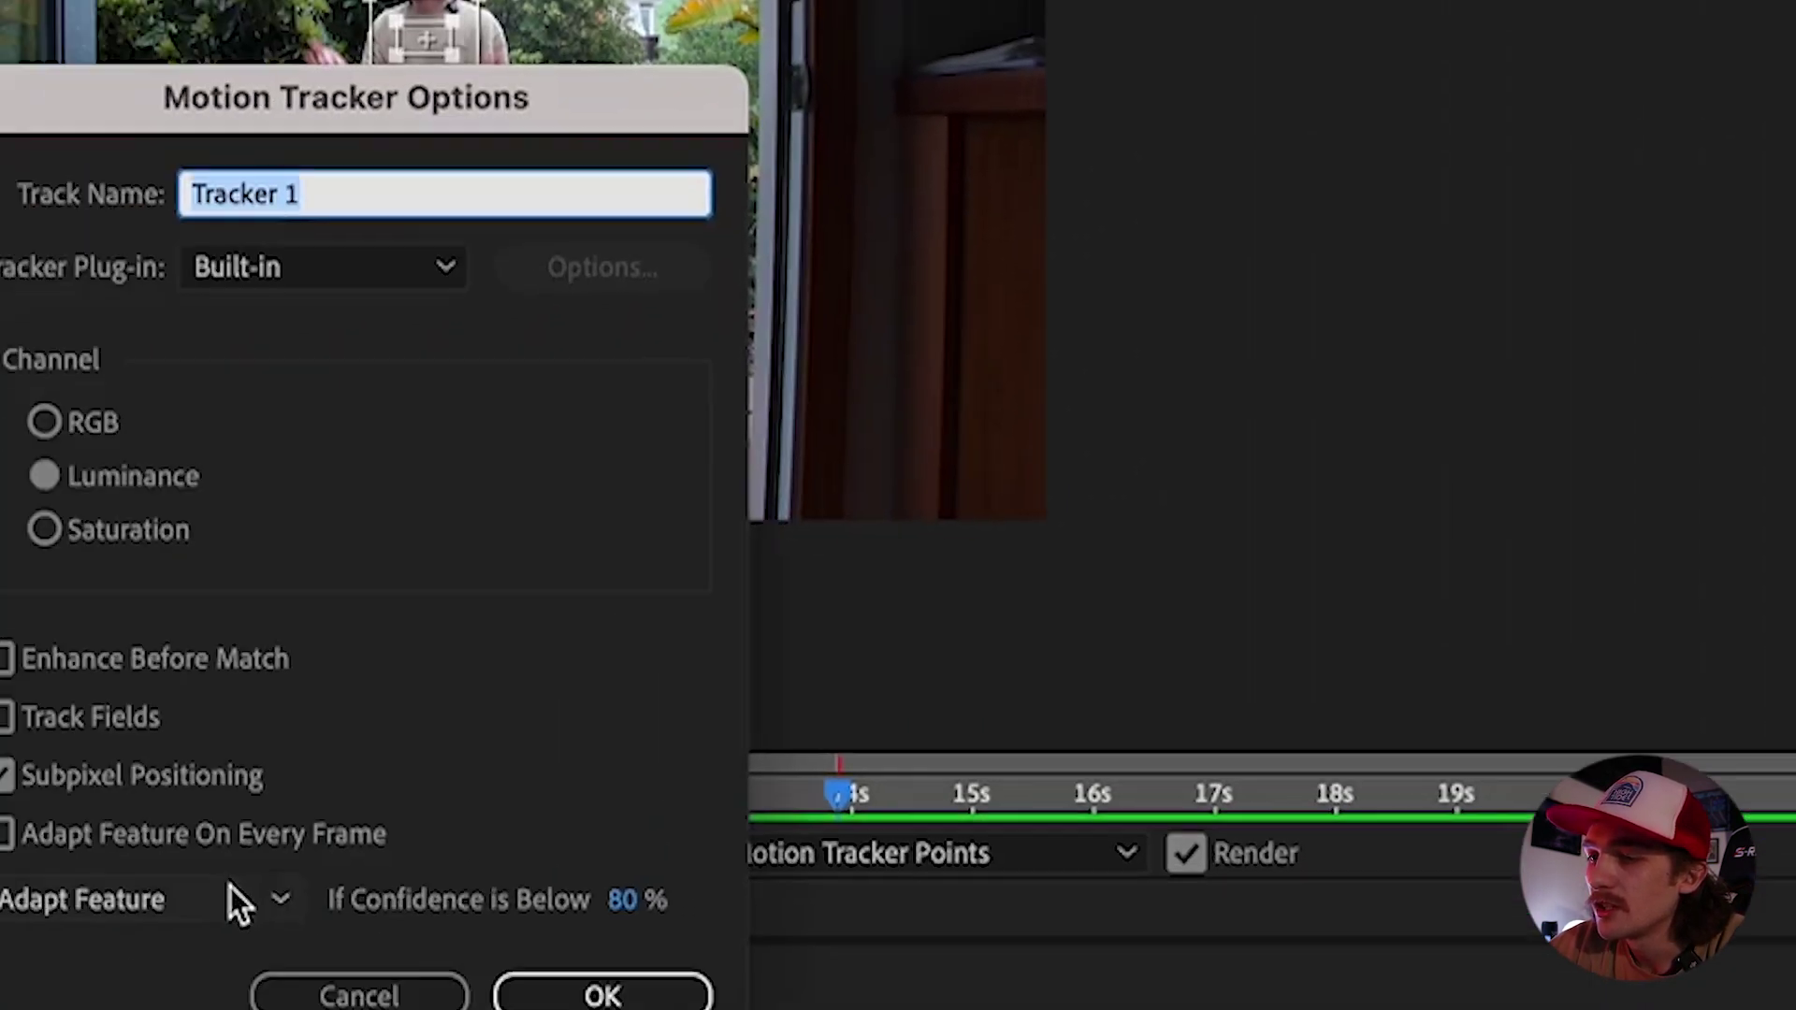
- Set the tracker's Adapt Feature option to Stop Tracking below 80% confidence and confirm
click(230, 889)
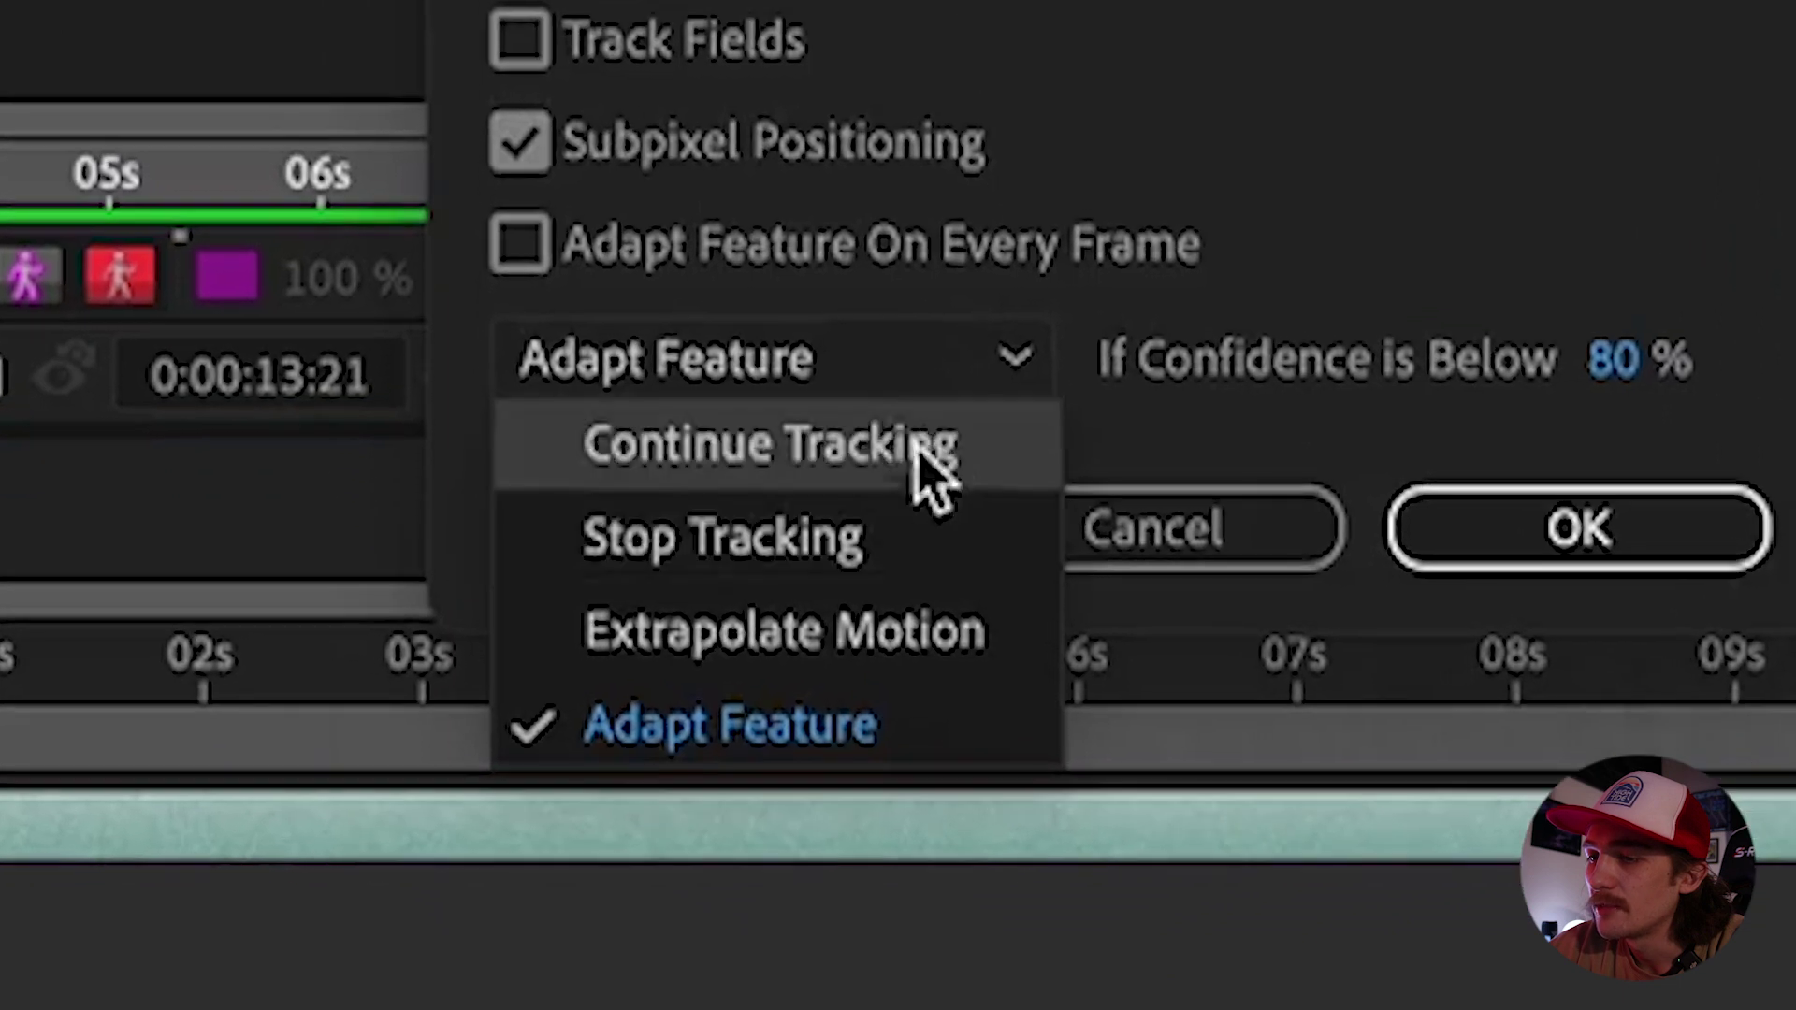
click(807, 708)
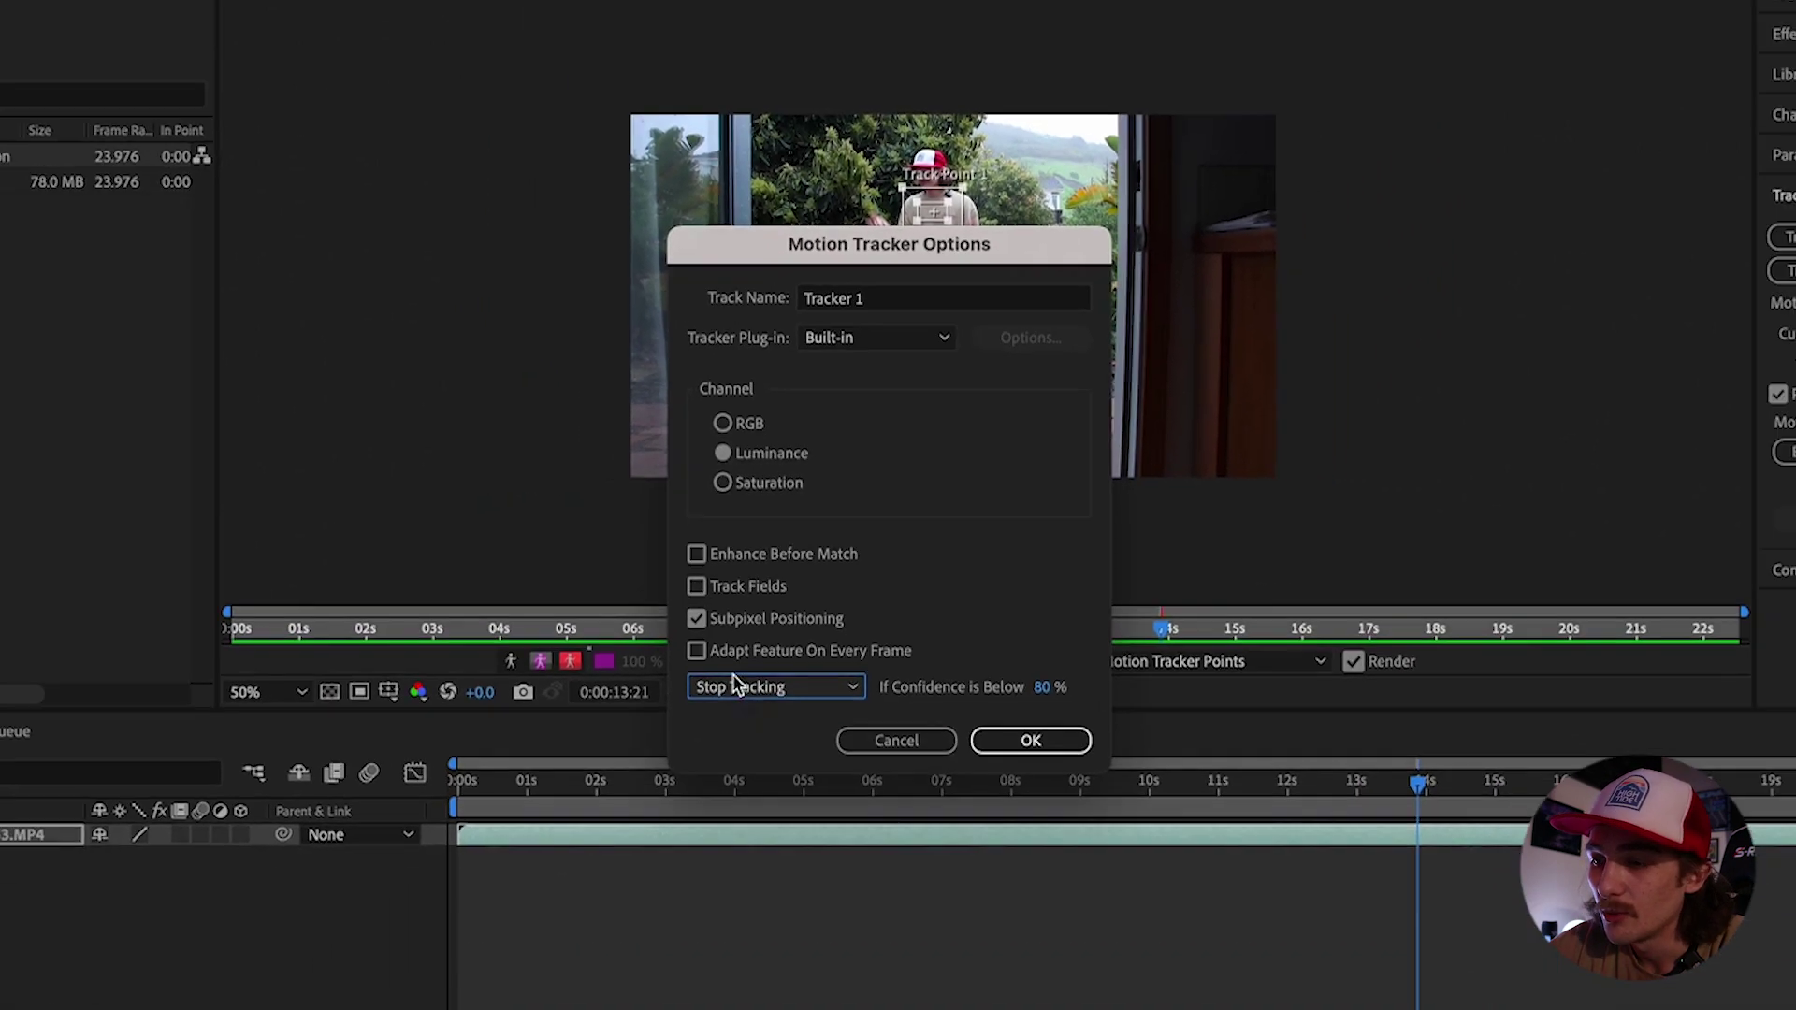
click(1018, 711)
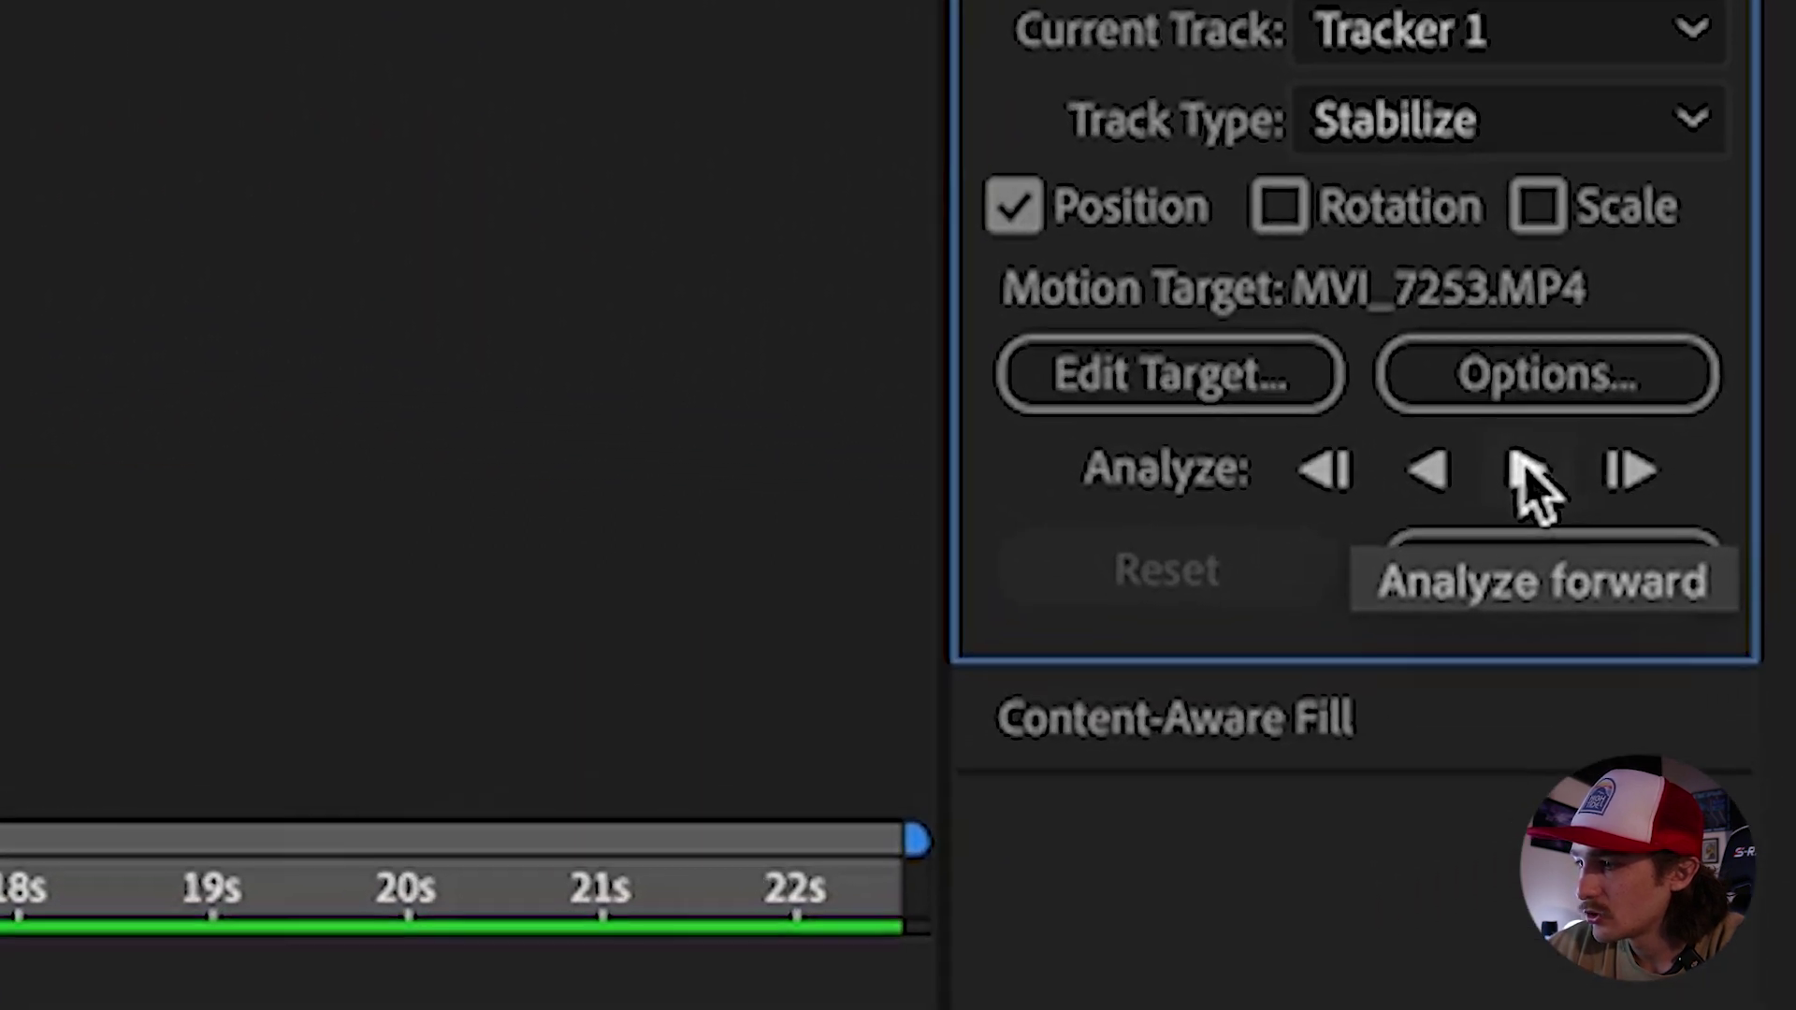
- Analyze Track Point 1 forward, dragging it back onto the chest whenever it drifts
click(1722, 485)
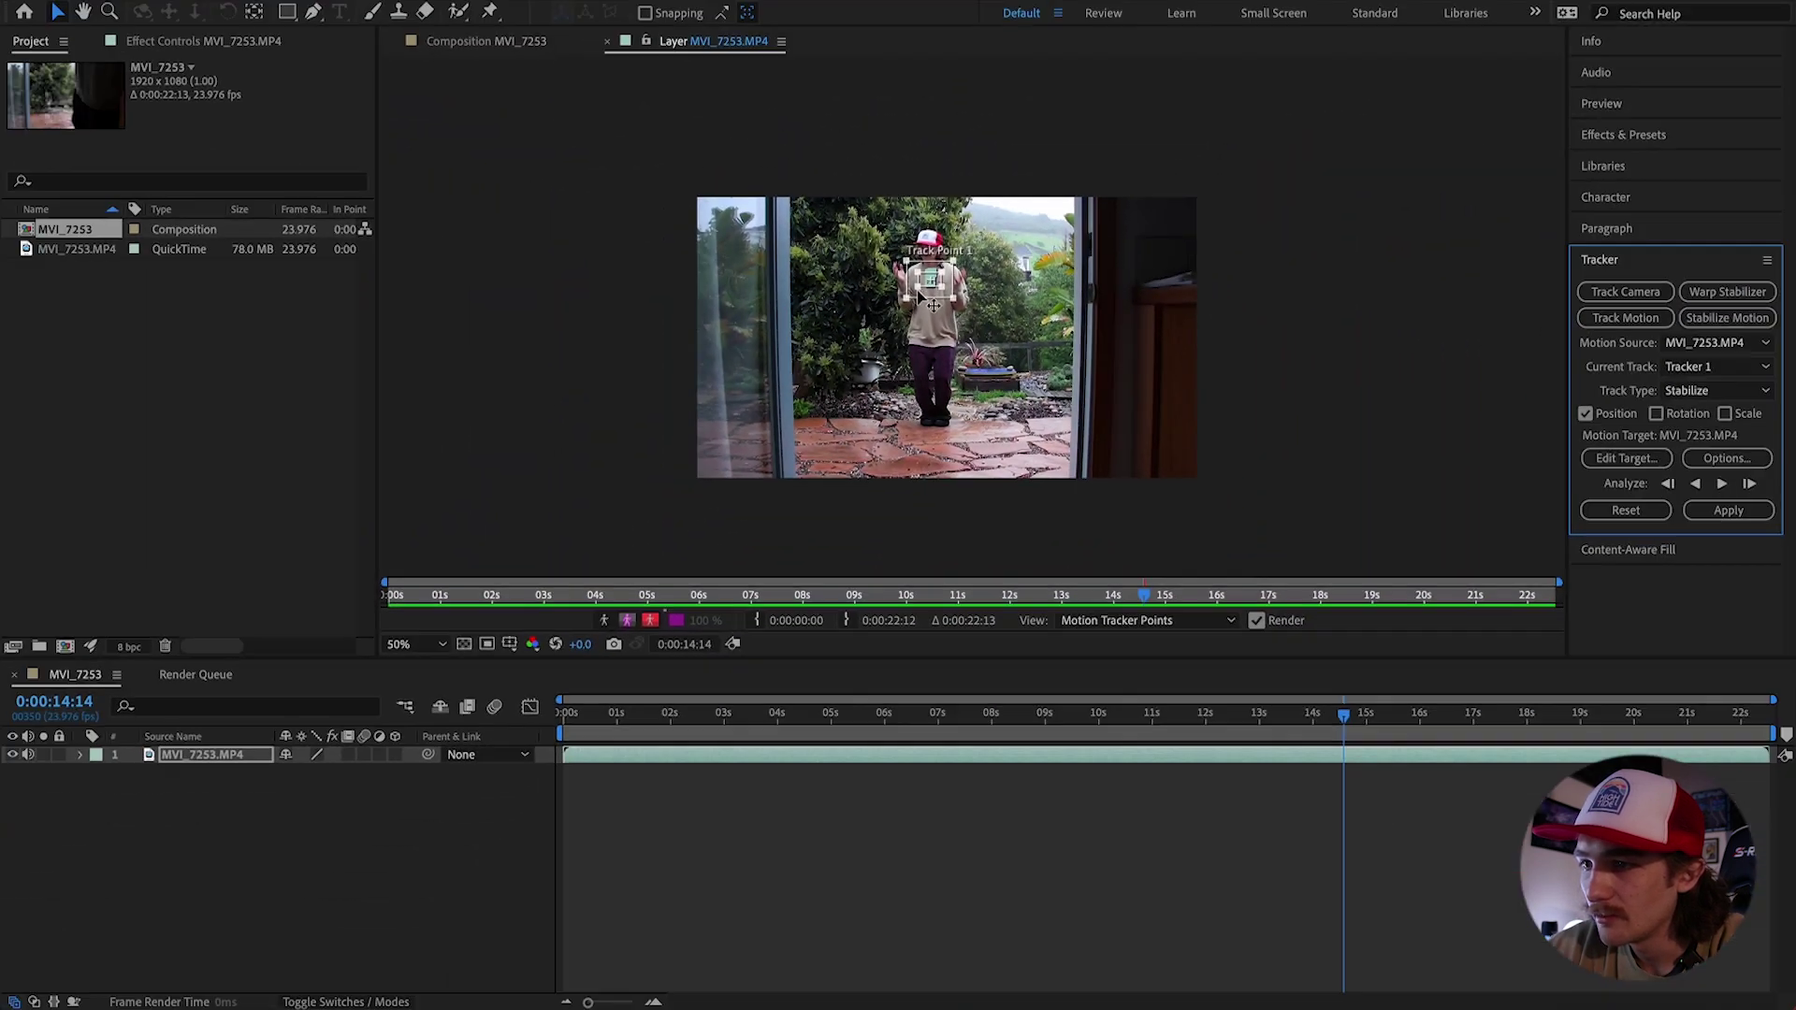
scroll(916, 264, up, 4)
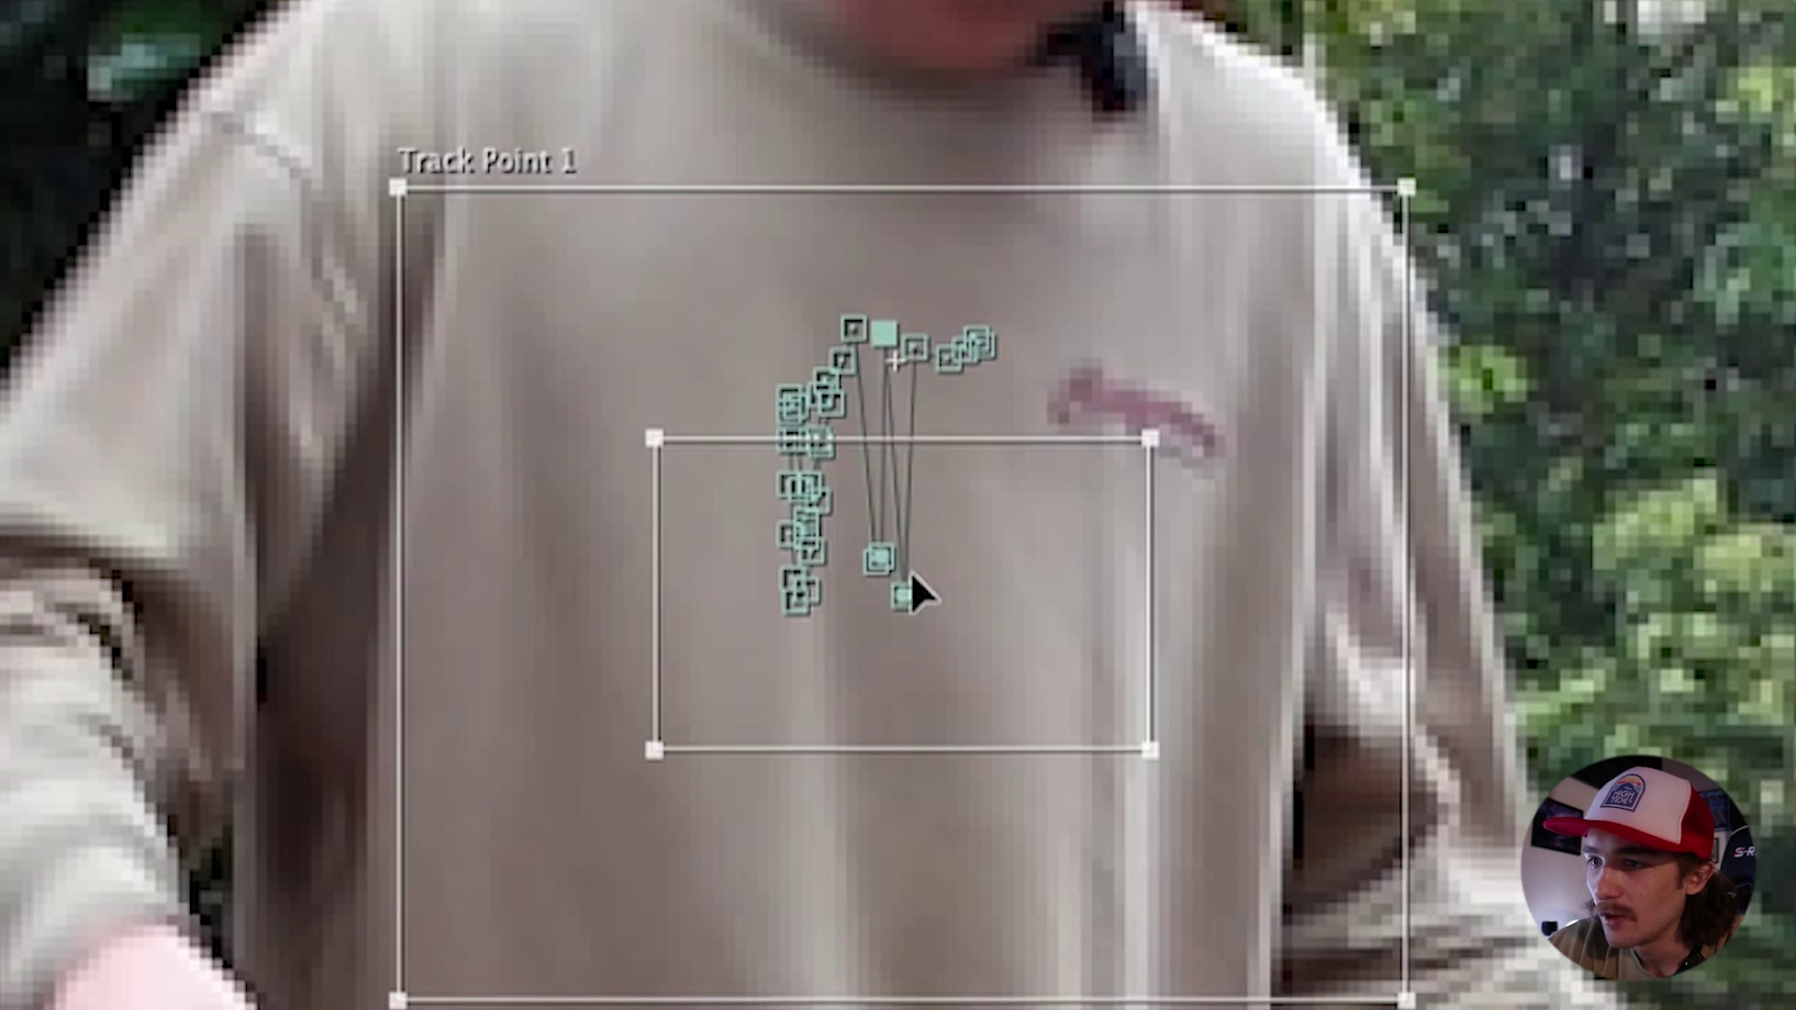
drag(913, 593, 908, 341)
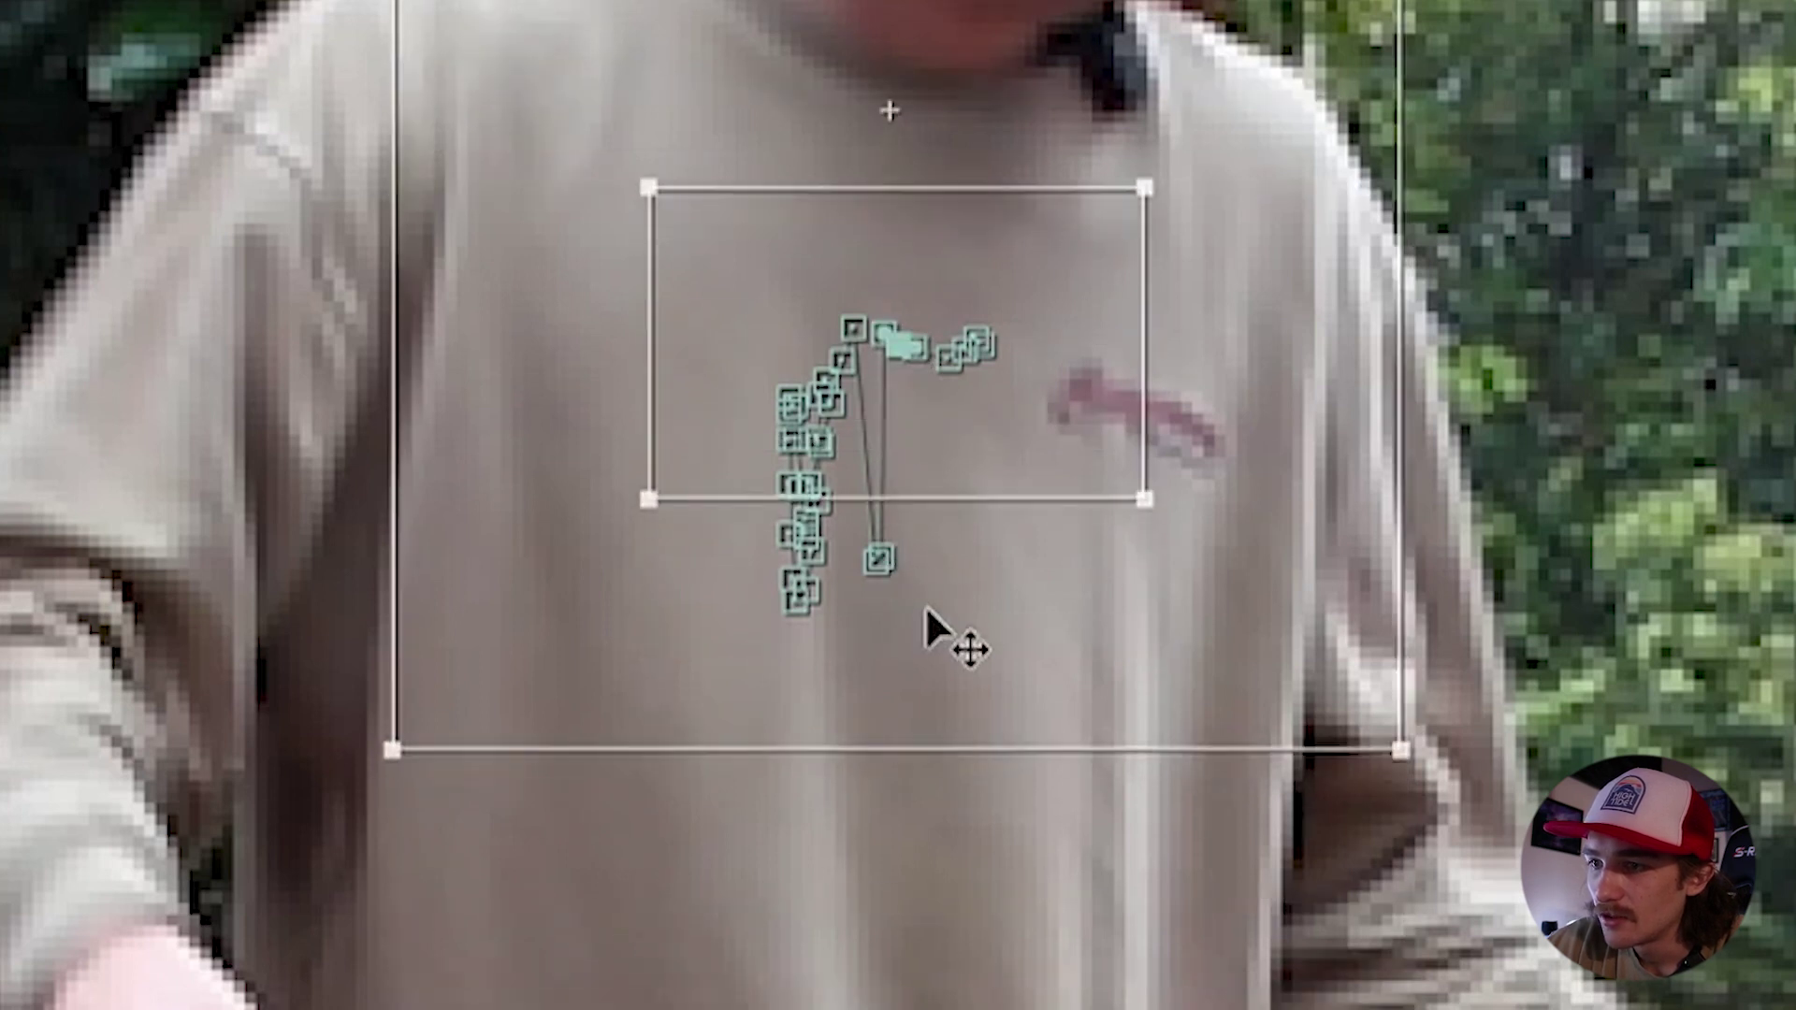
drag(912, 586, 870, 529)
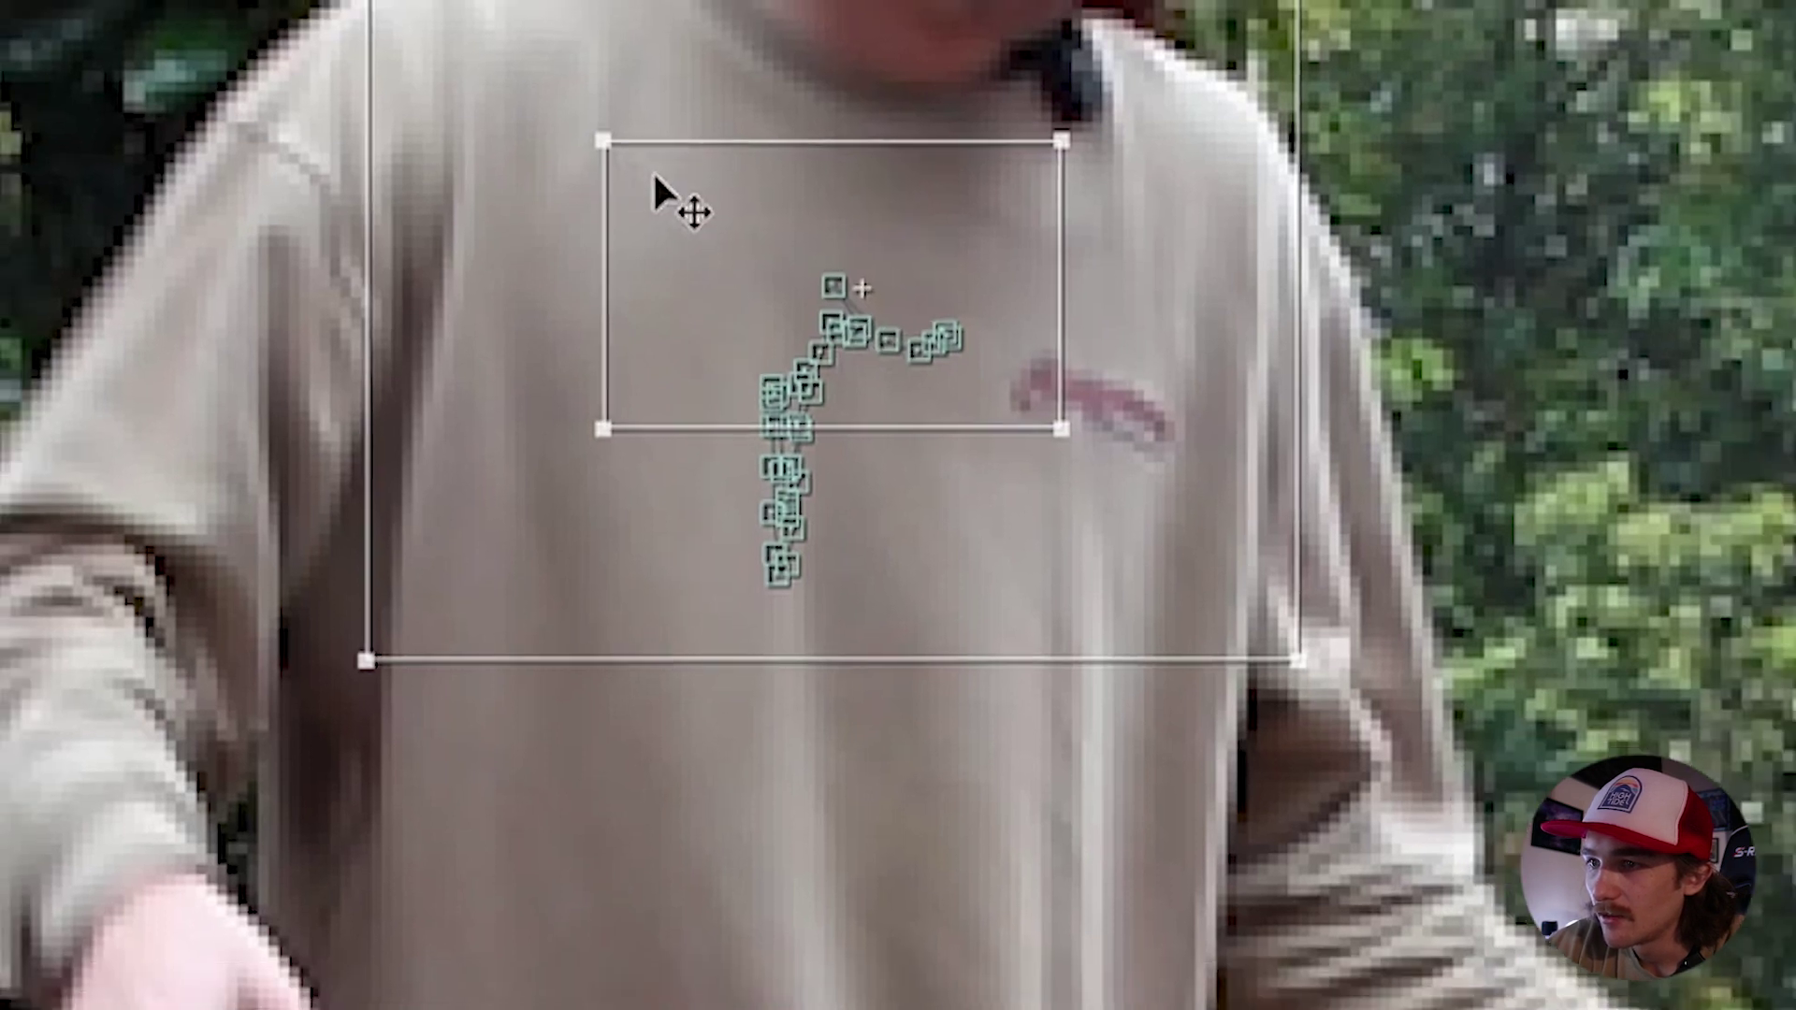
drag(653, 170, 692, 234)
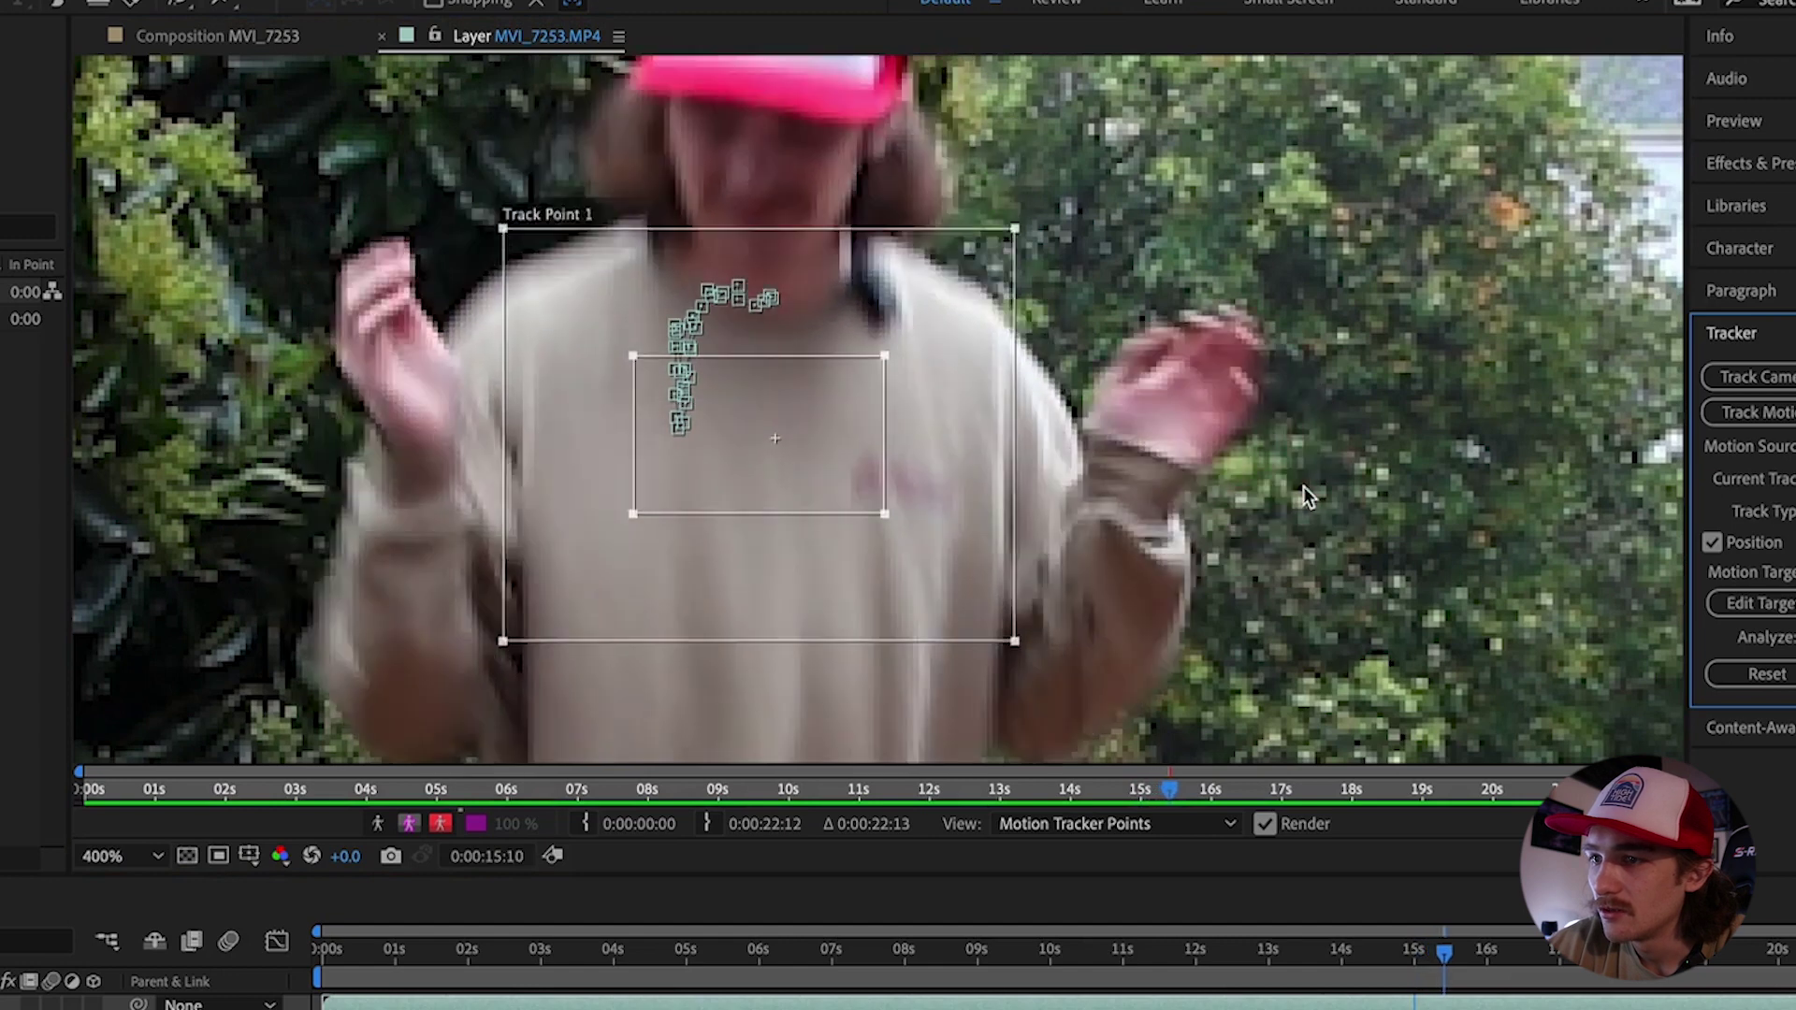
scroll(1304, 486, down, 6)
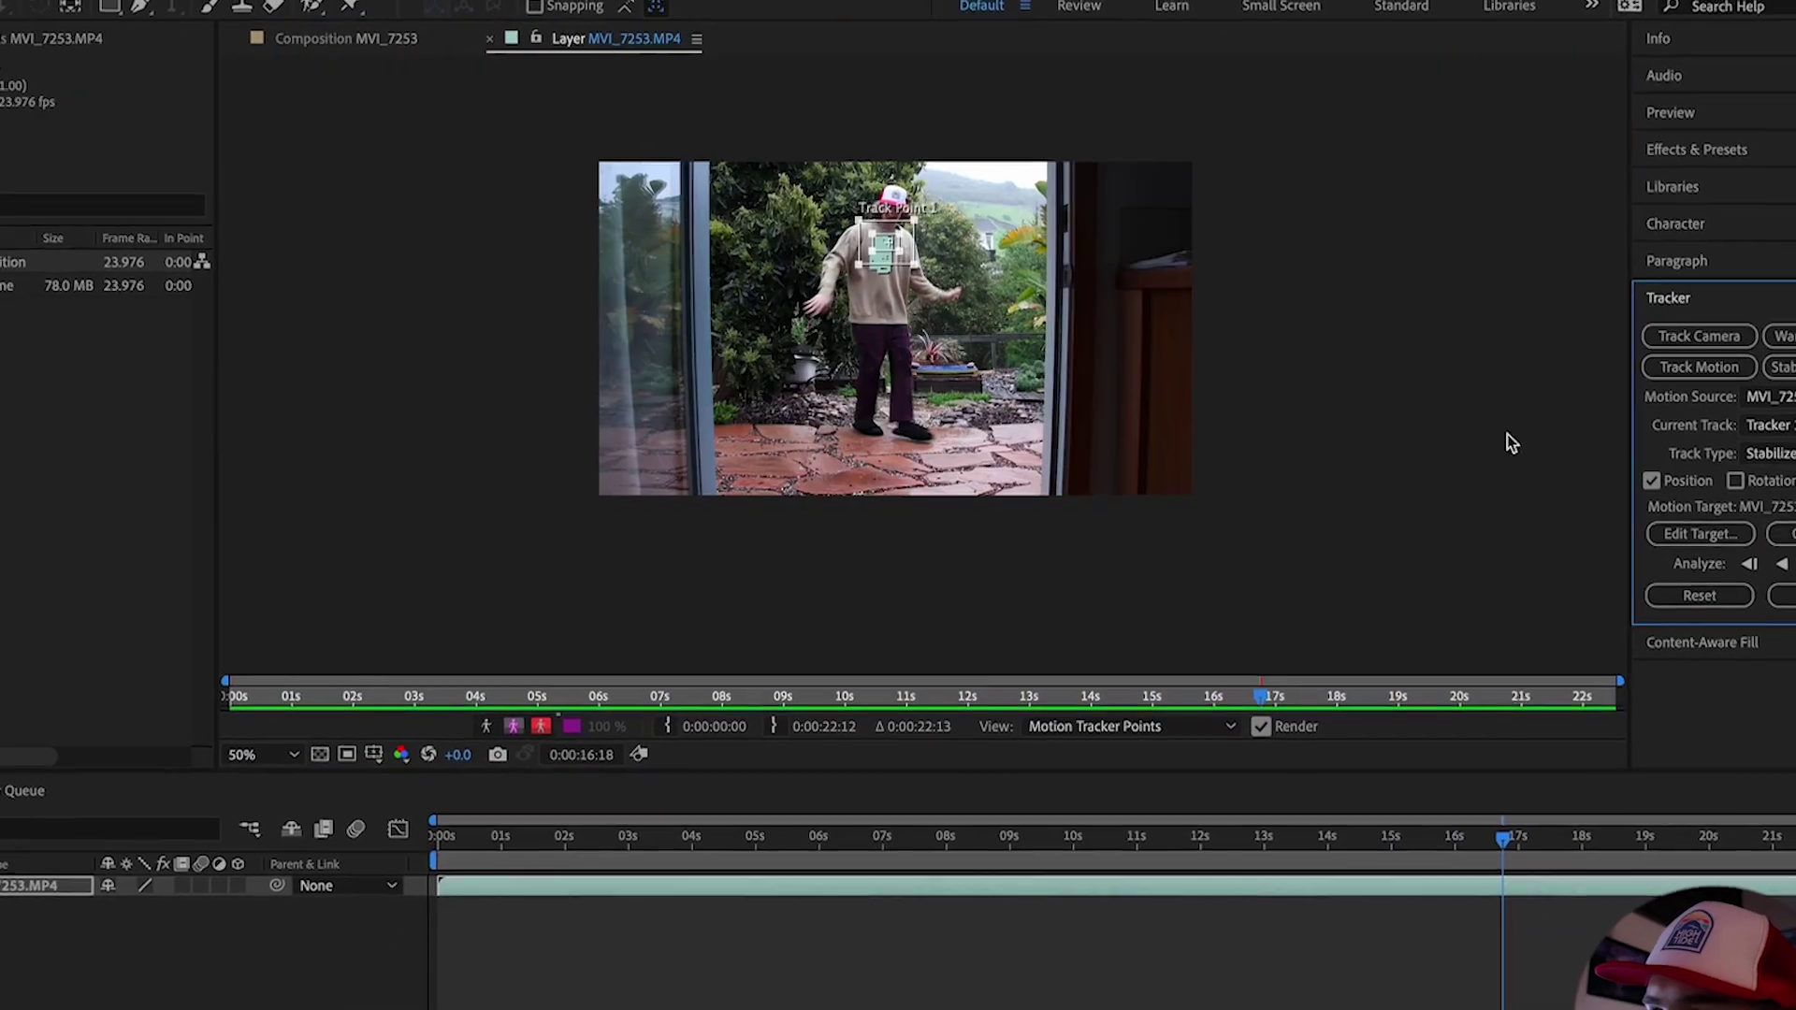
scroll(1510, 443, up, 4)
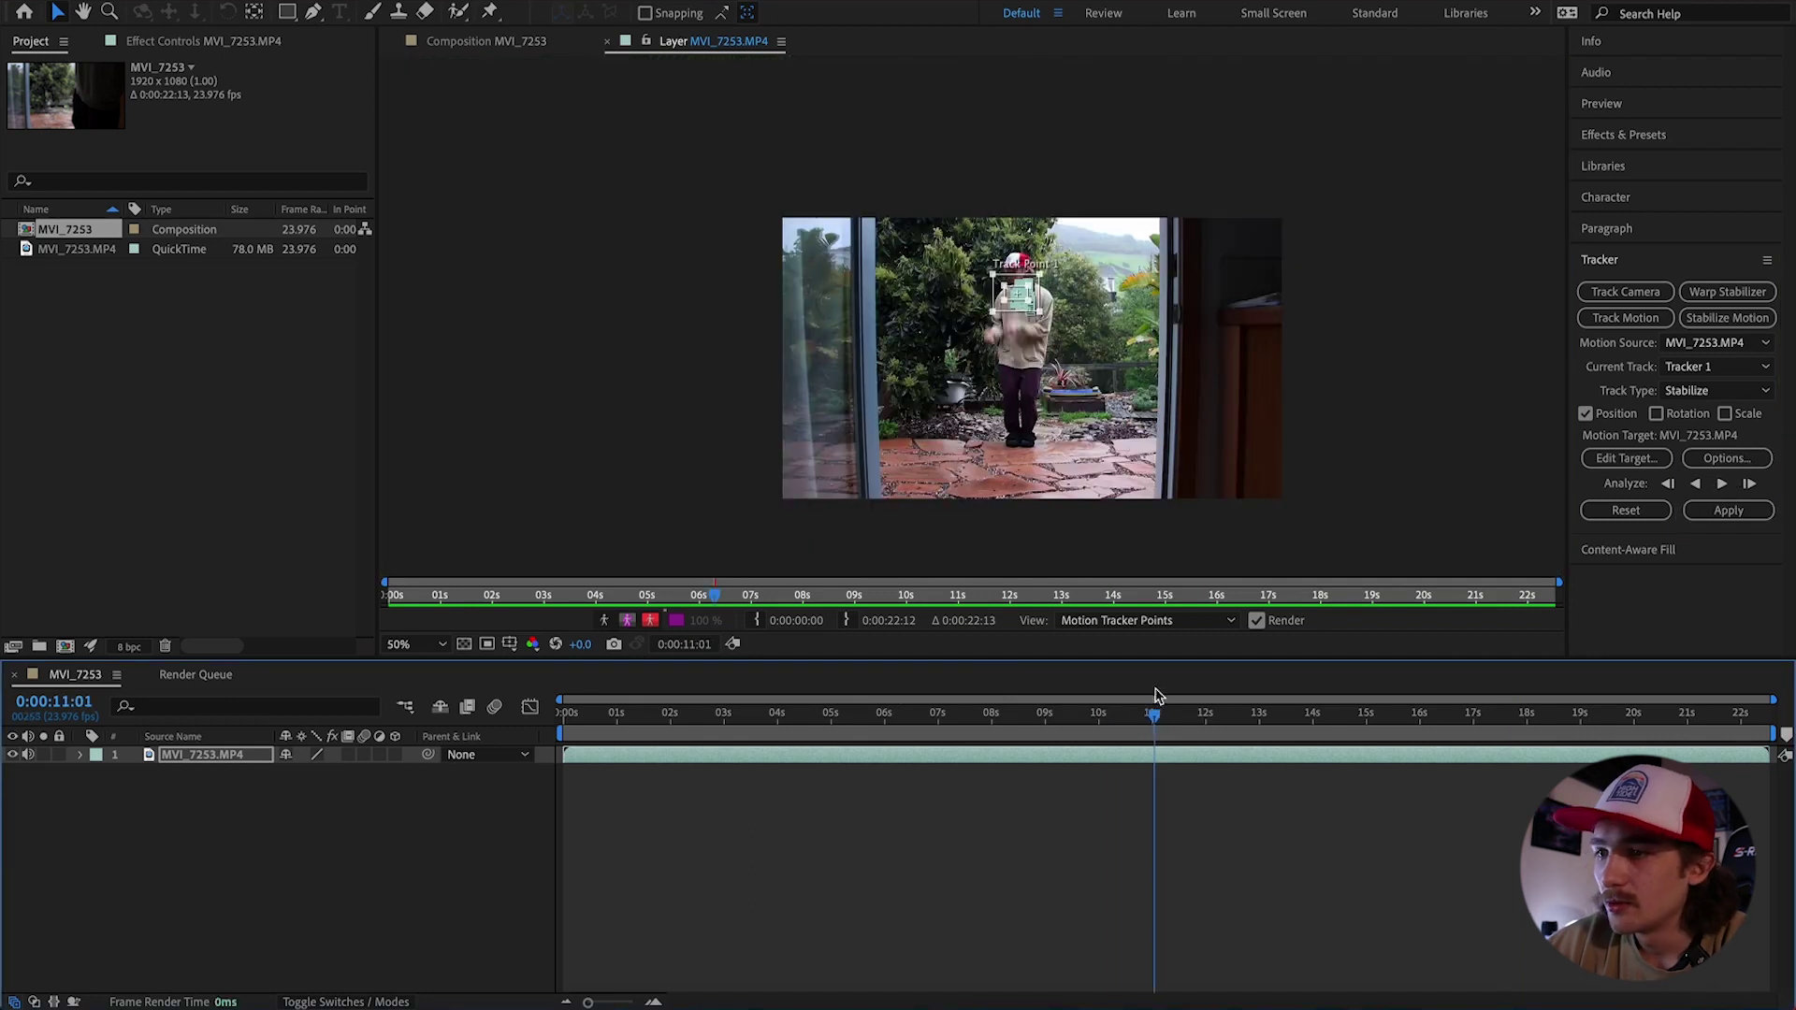
- Apply the track to stabilize the footage in X and Y
drag(1153, 692, 1190, 680)
click(1731, 512)
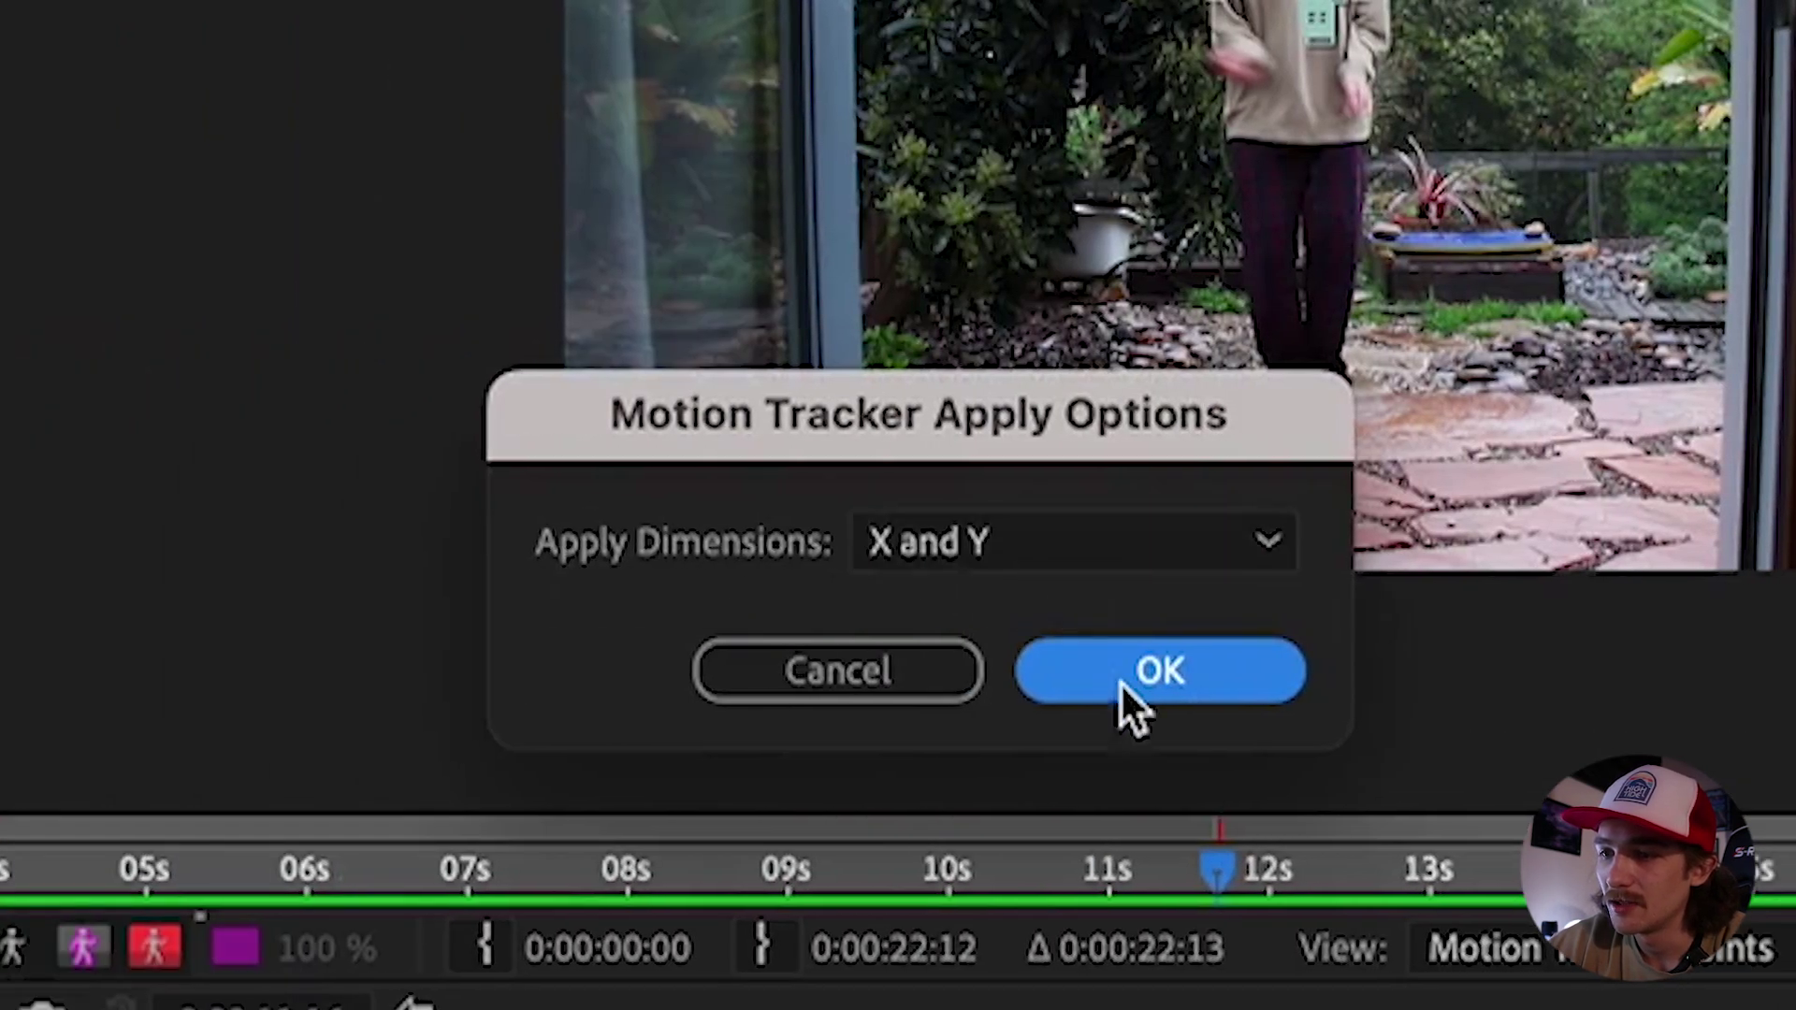
click(1122, 683)
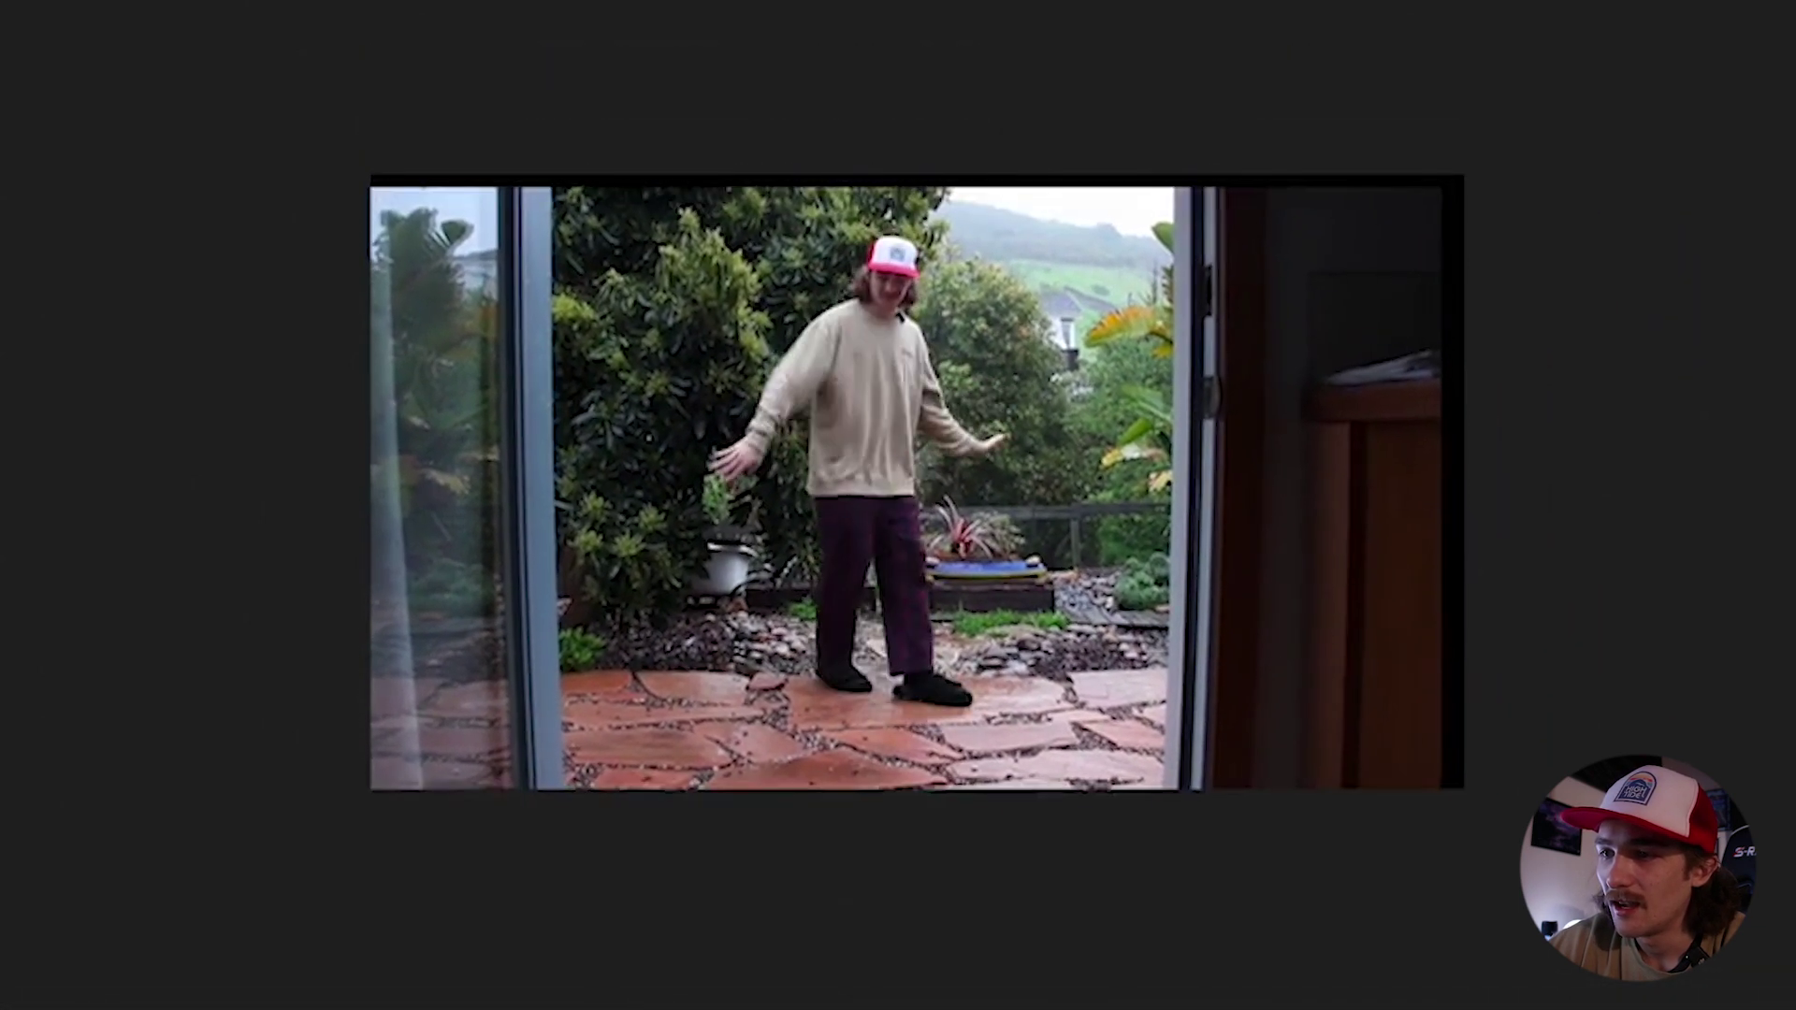
- Scale the stabilized layer up in two passes and shift it down to cover the frame
key(space)
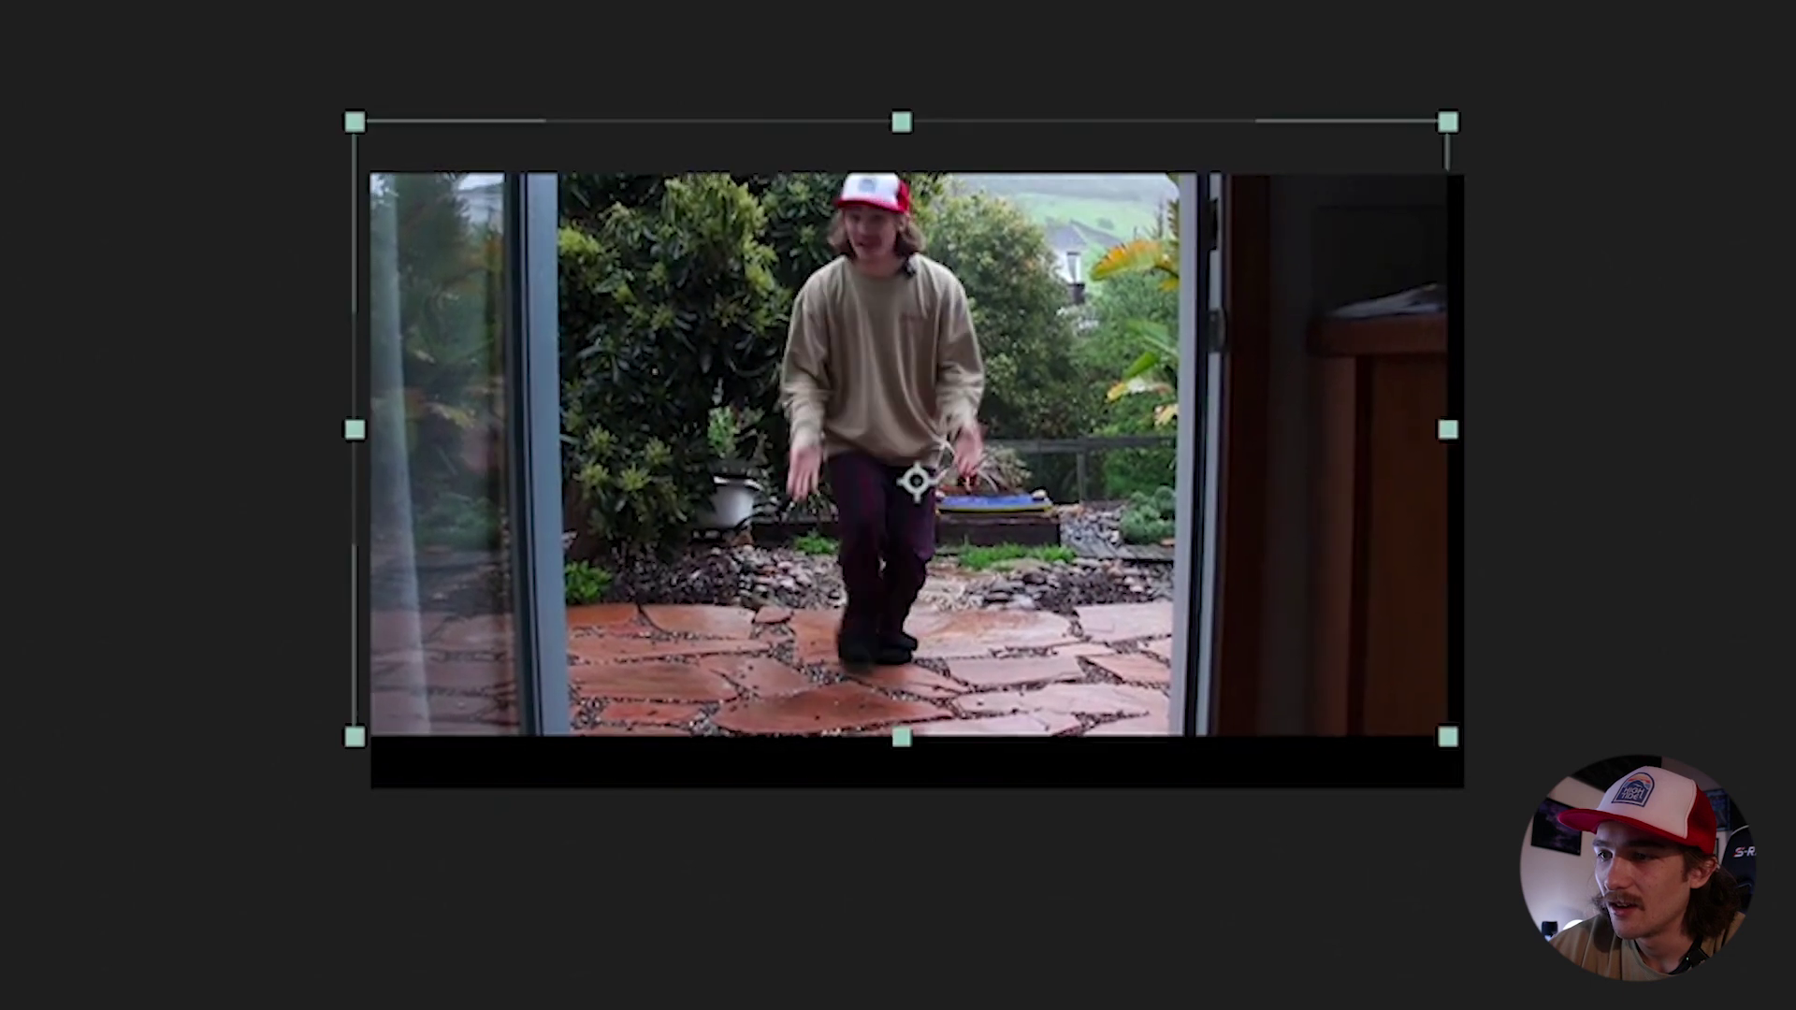
key(space)
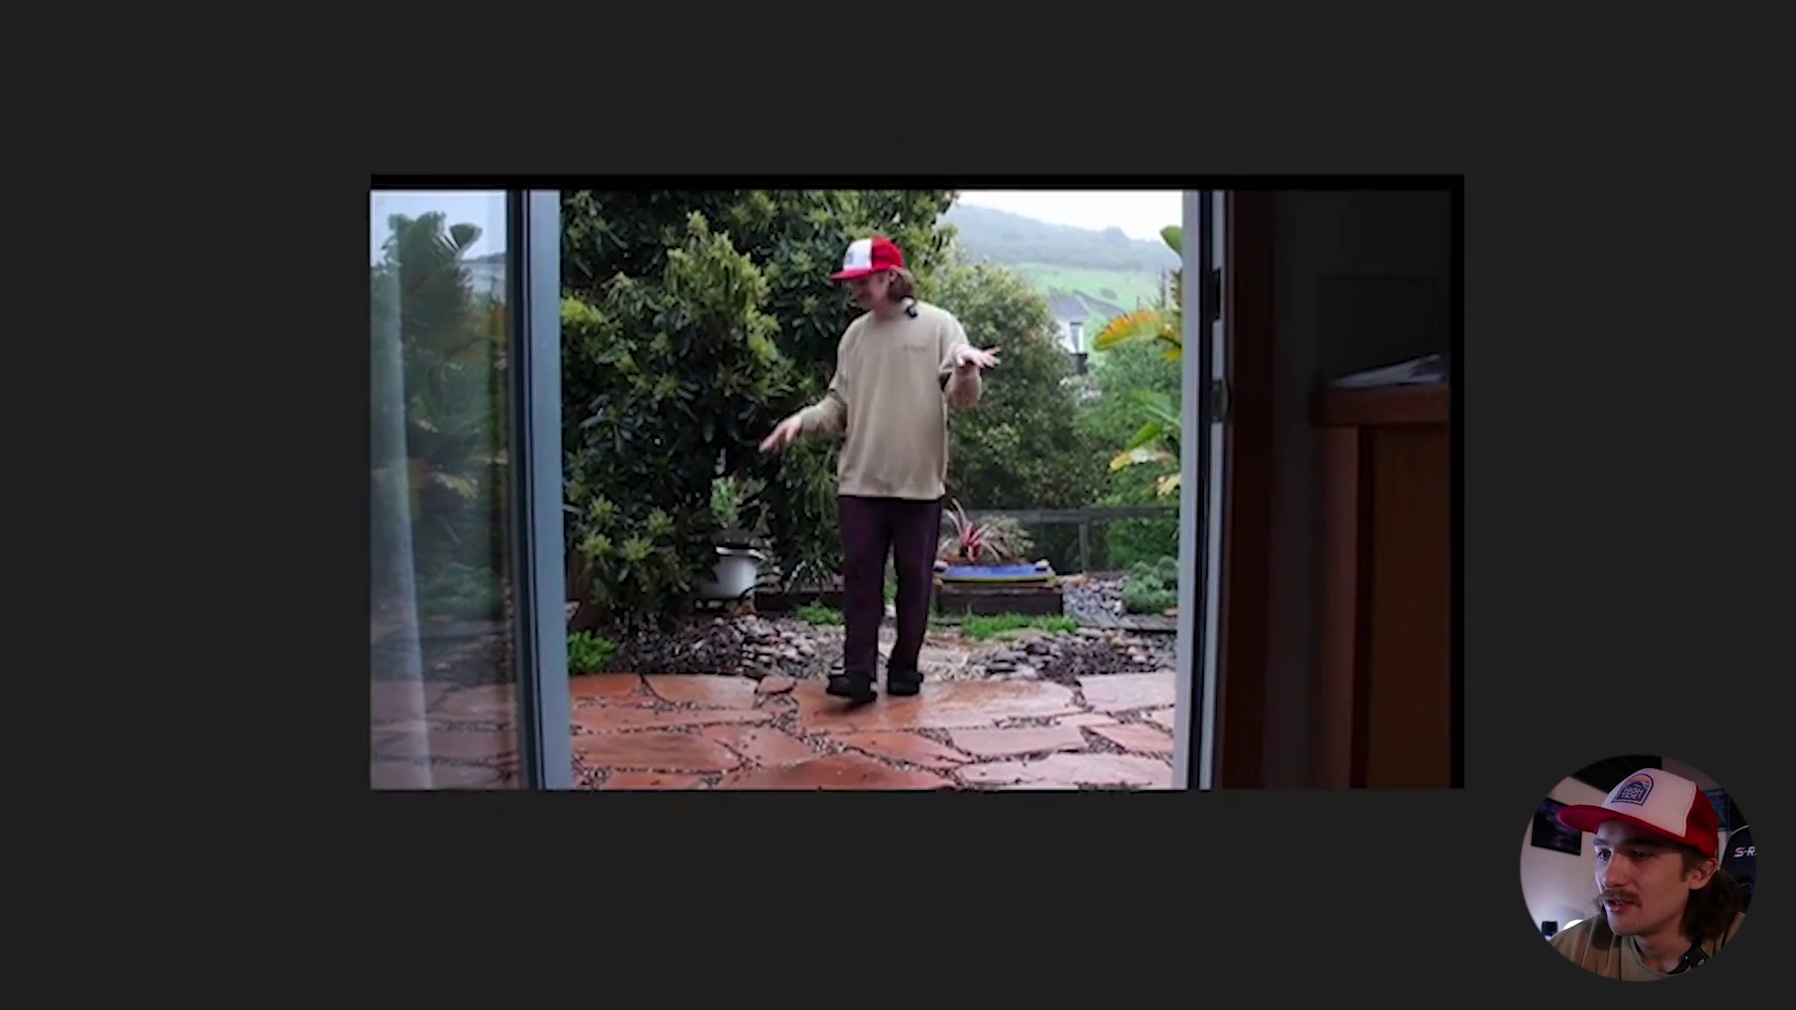
key(space)
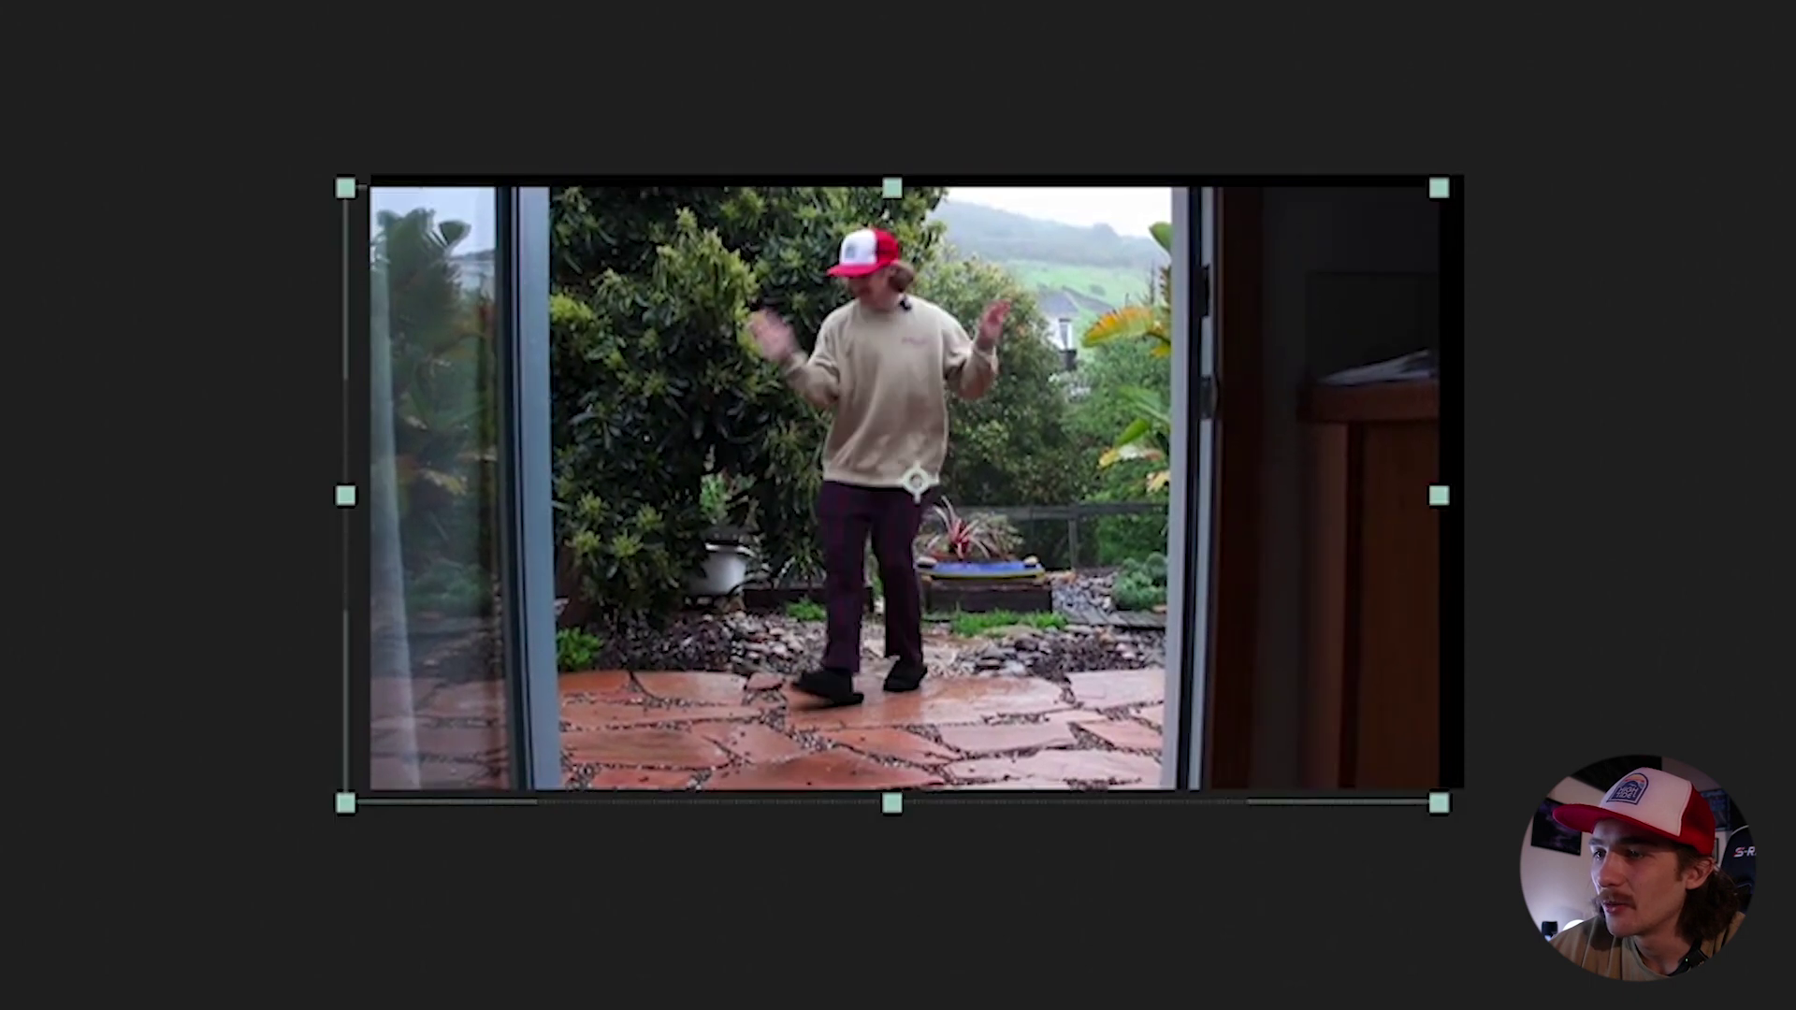
key(space)
key(space)
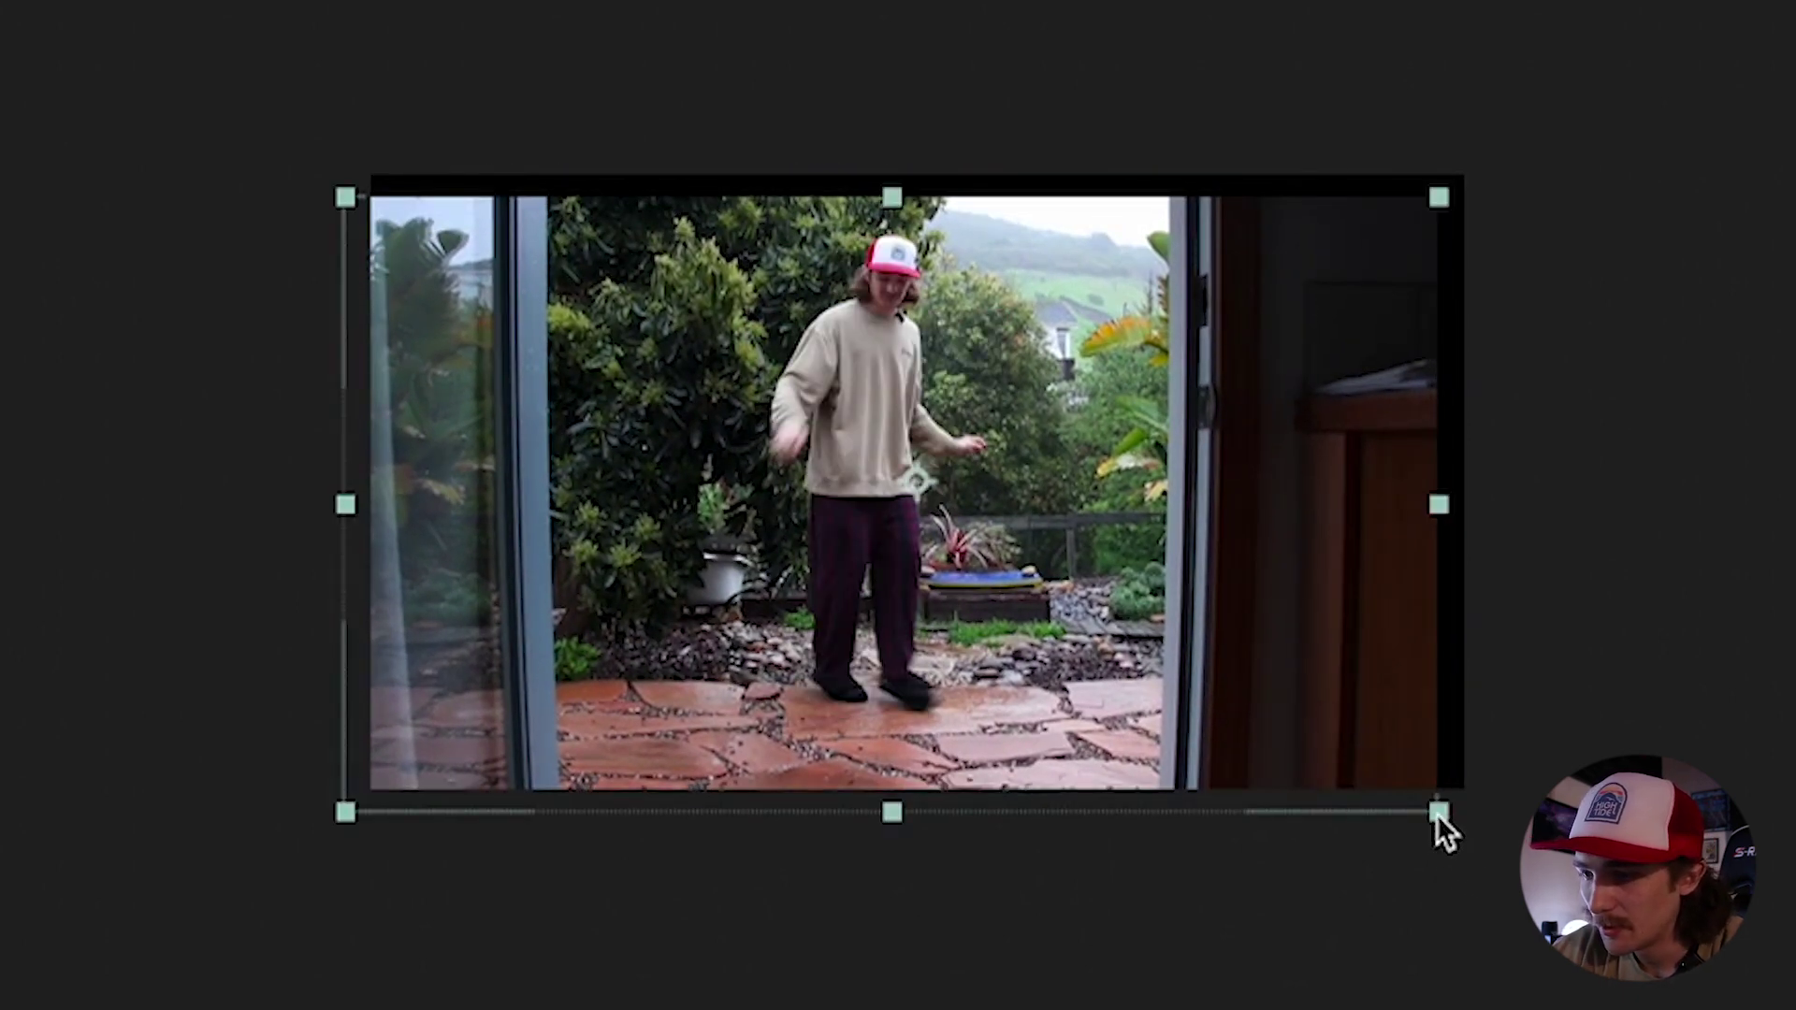
drag(1438, 812, 1499, 847)
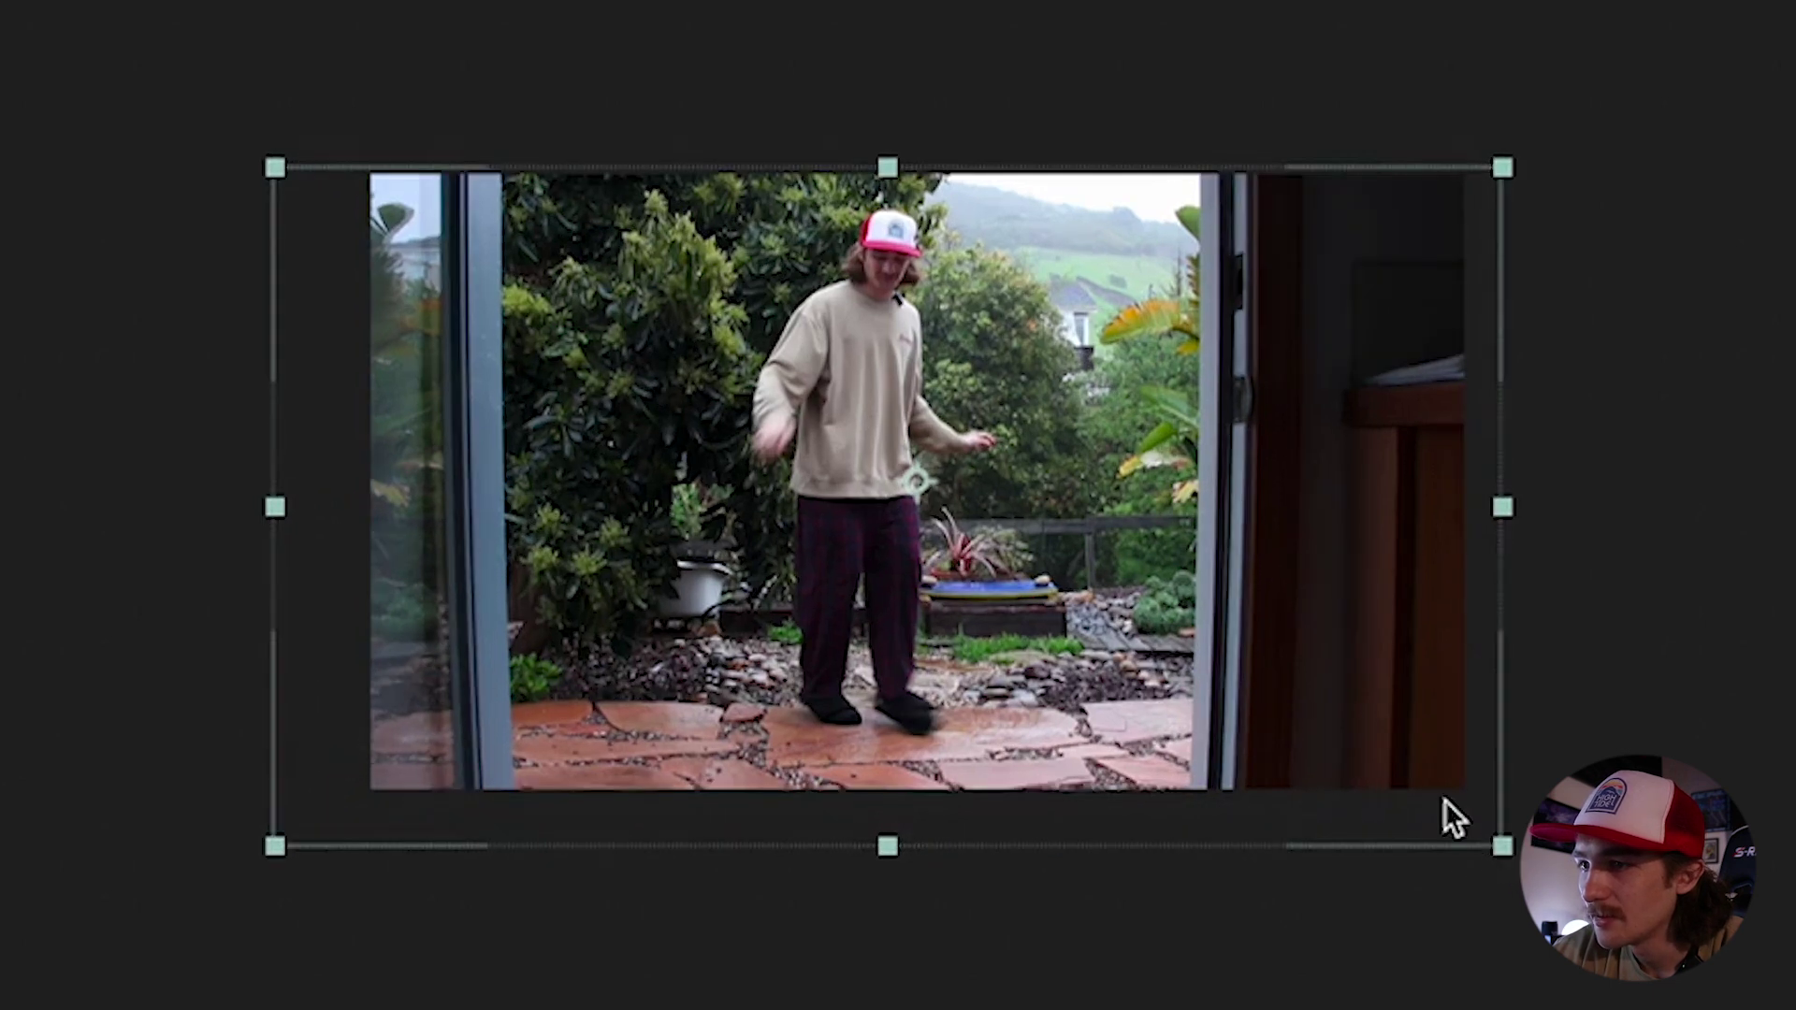
key(space)
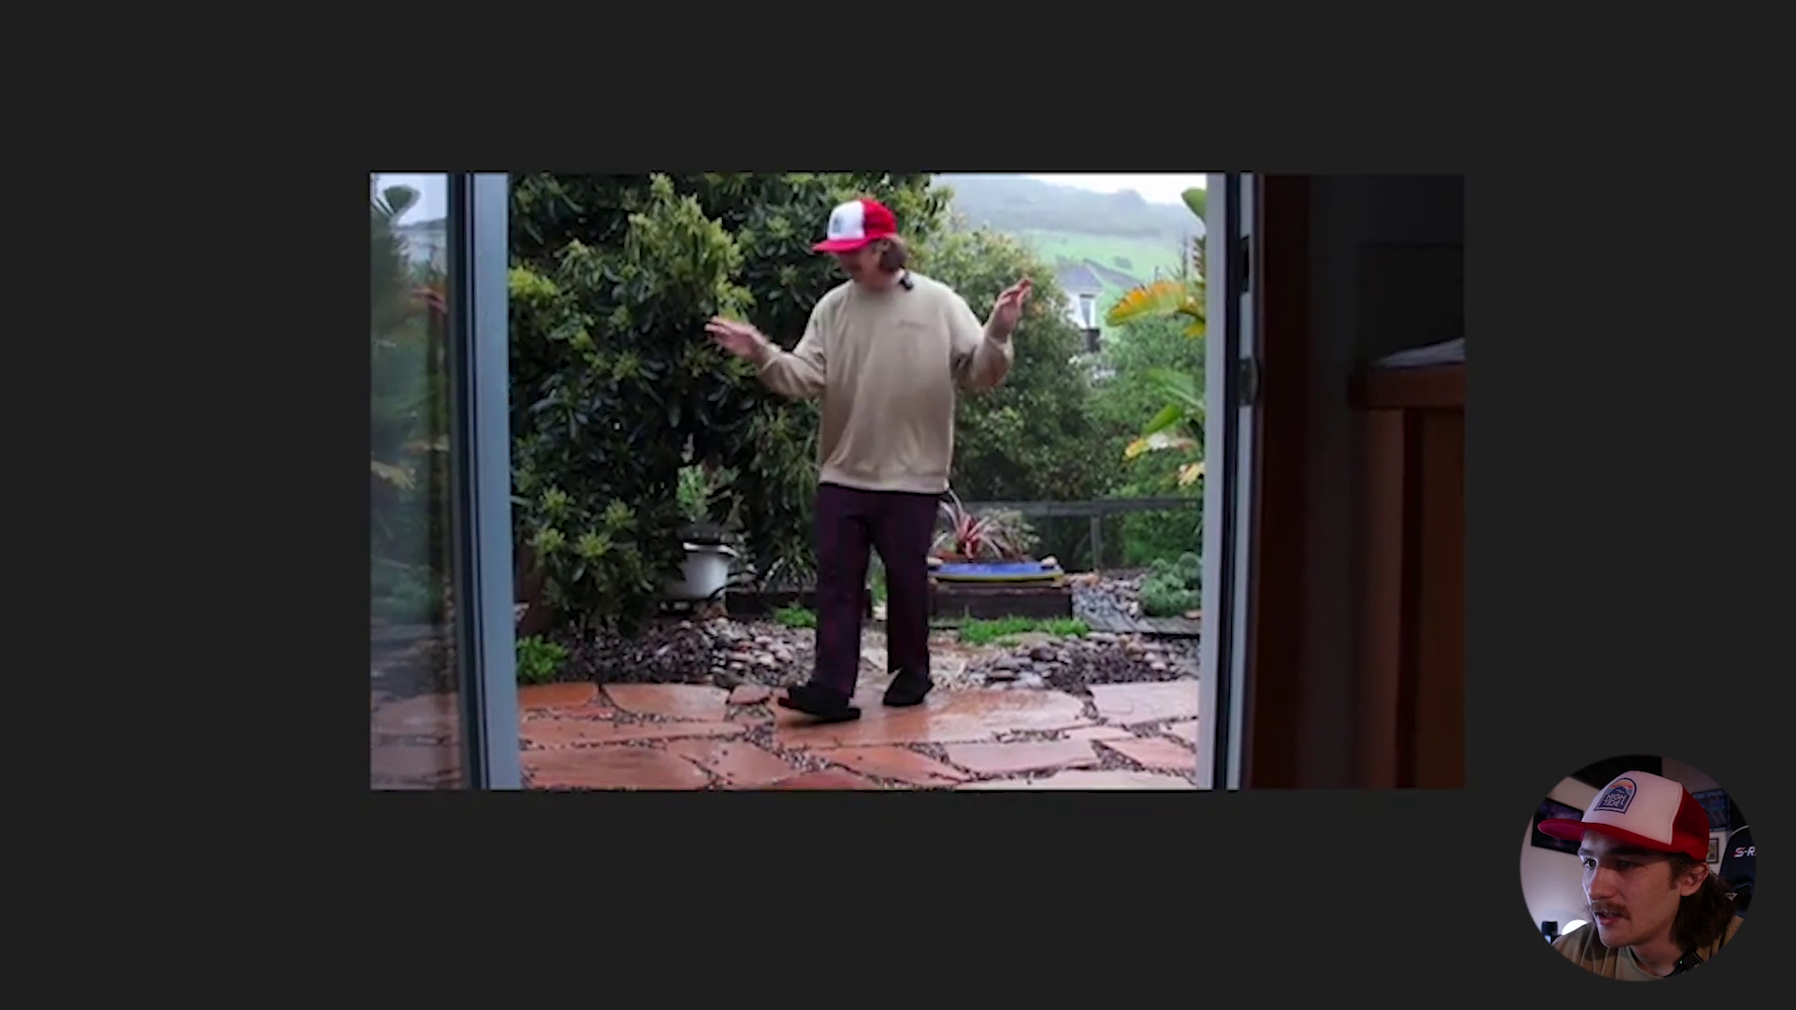
key(space)
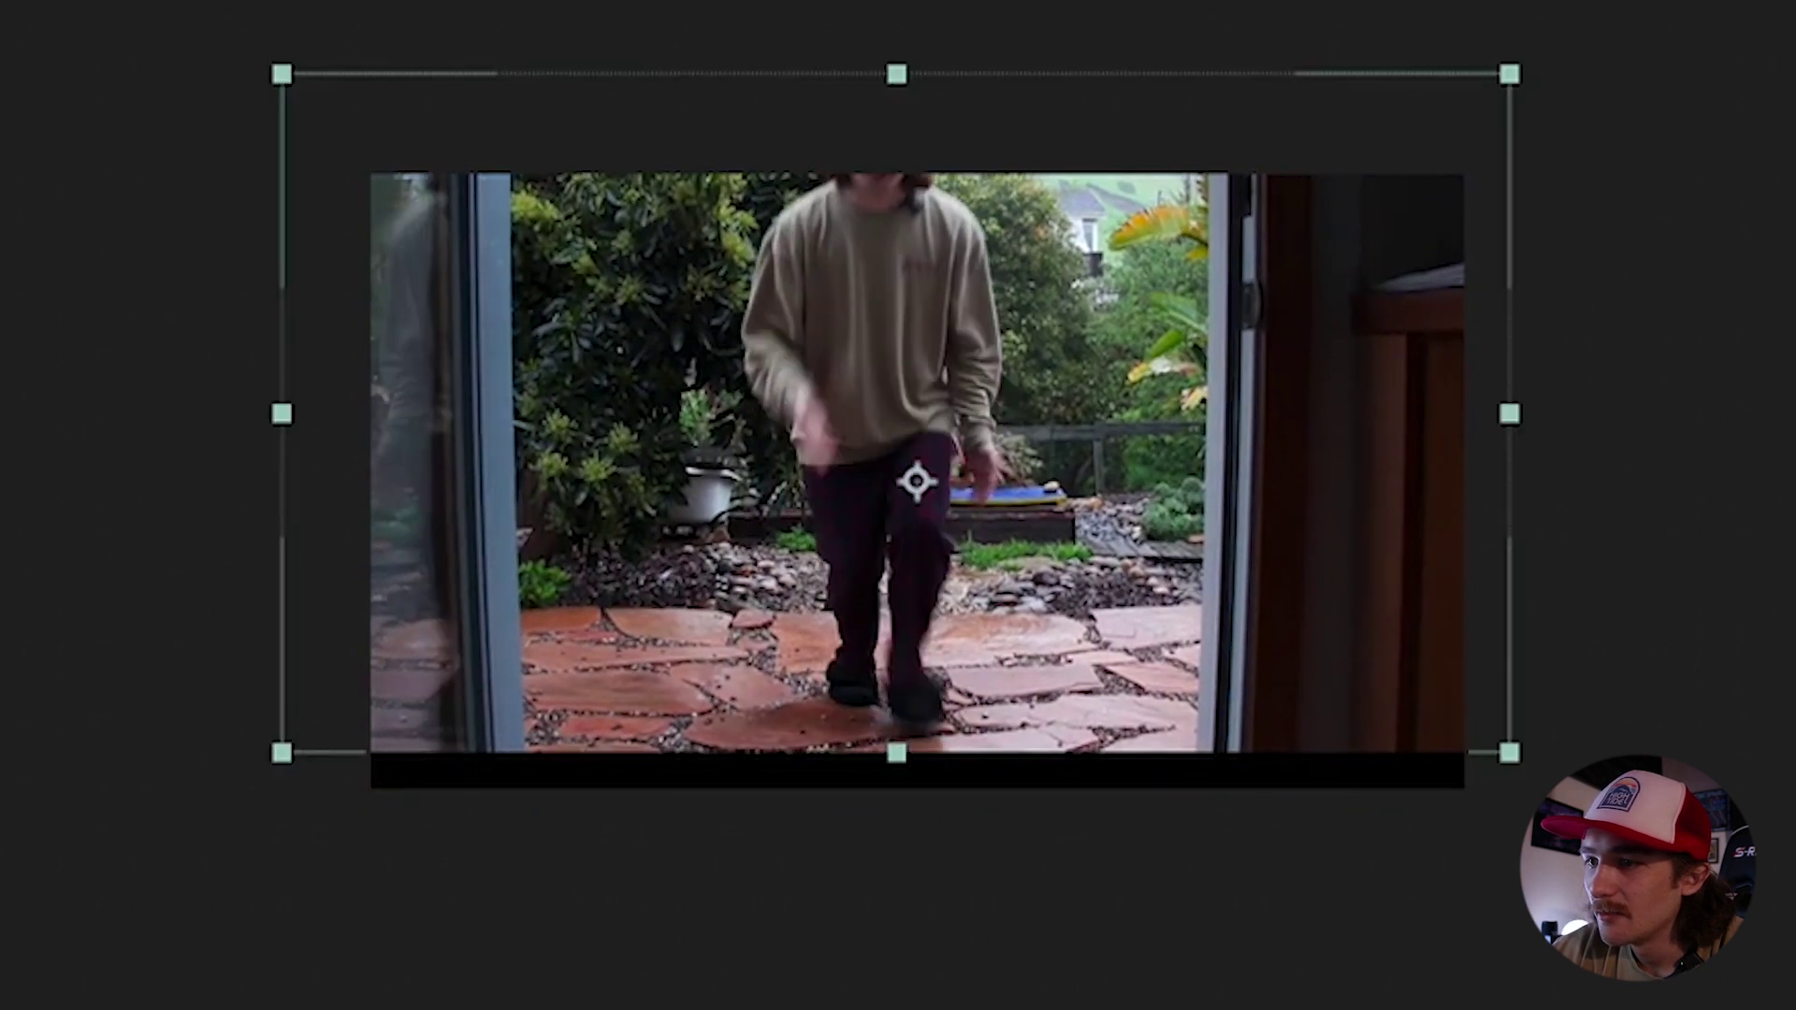
drag(1509, 752, 1575, 794)
drag(1044, 519, 1054, 565)
- Preview the scaled result and end the work area at about 19.8 seconds
key(space)
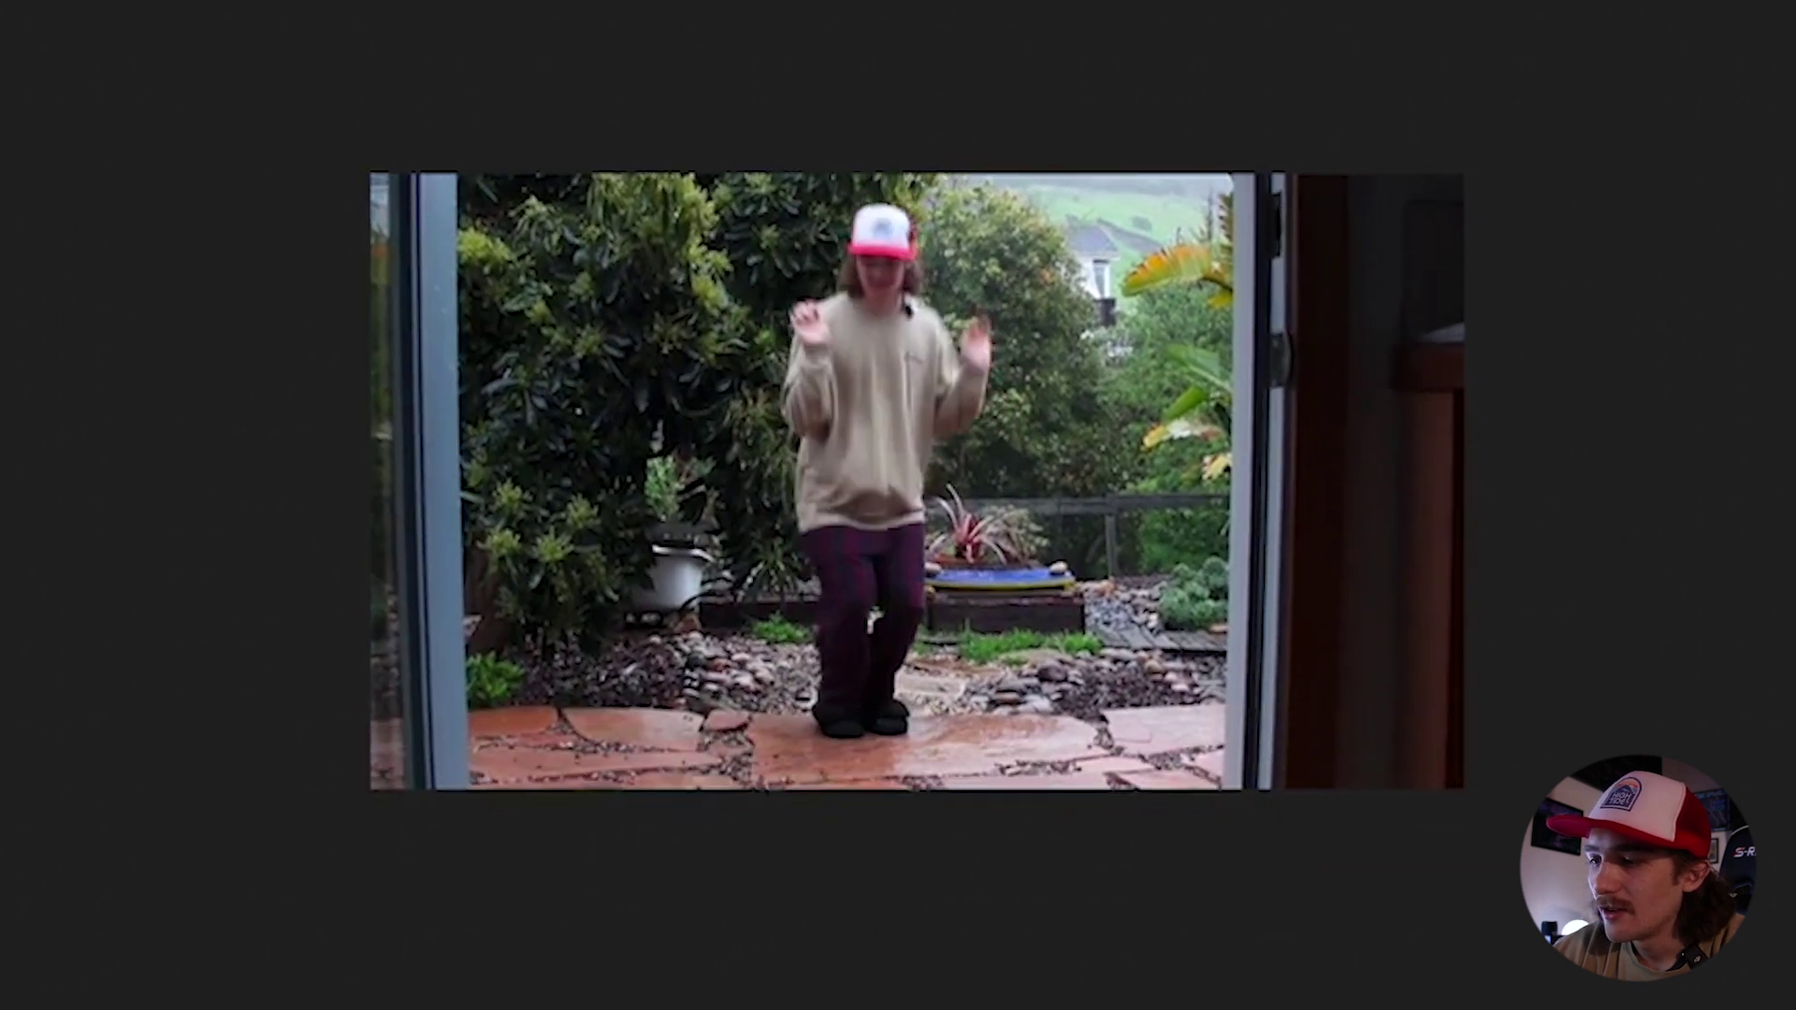
key(space)
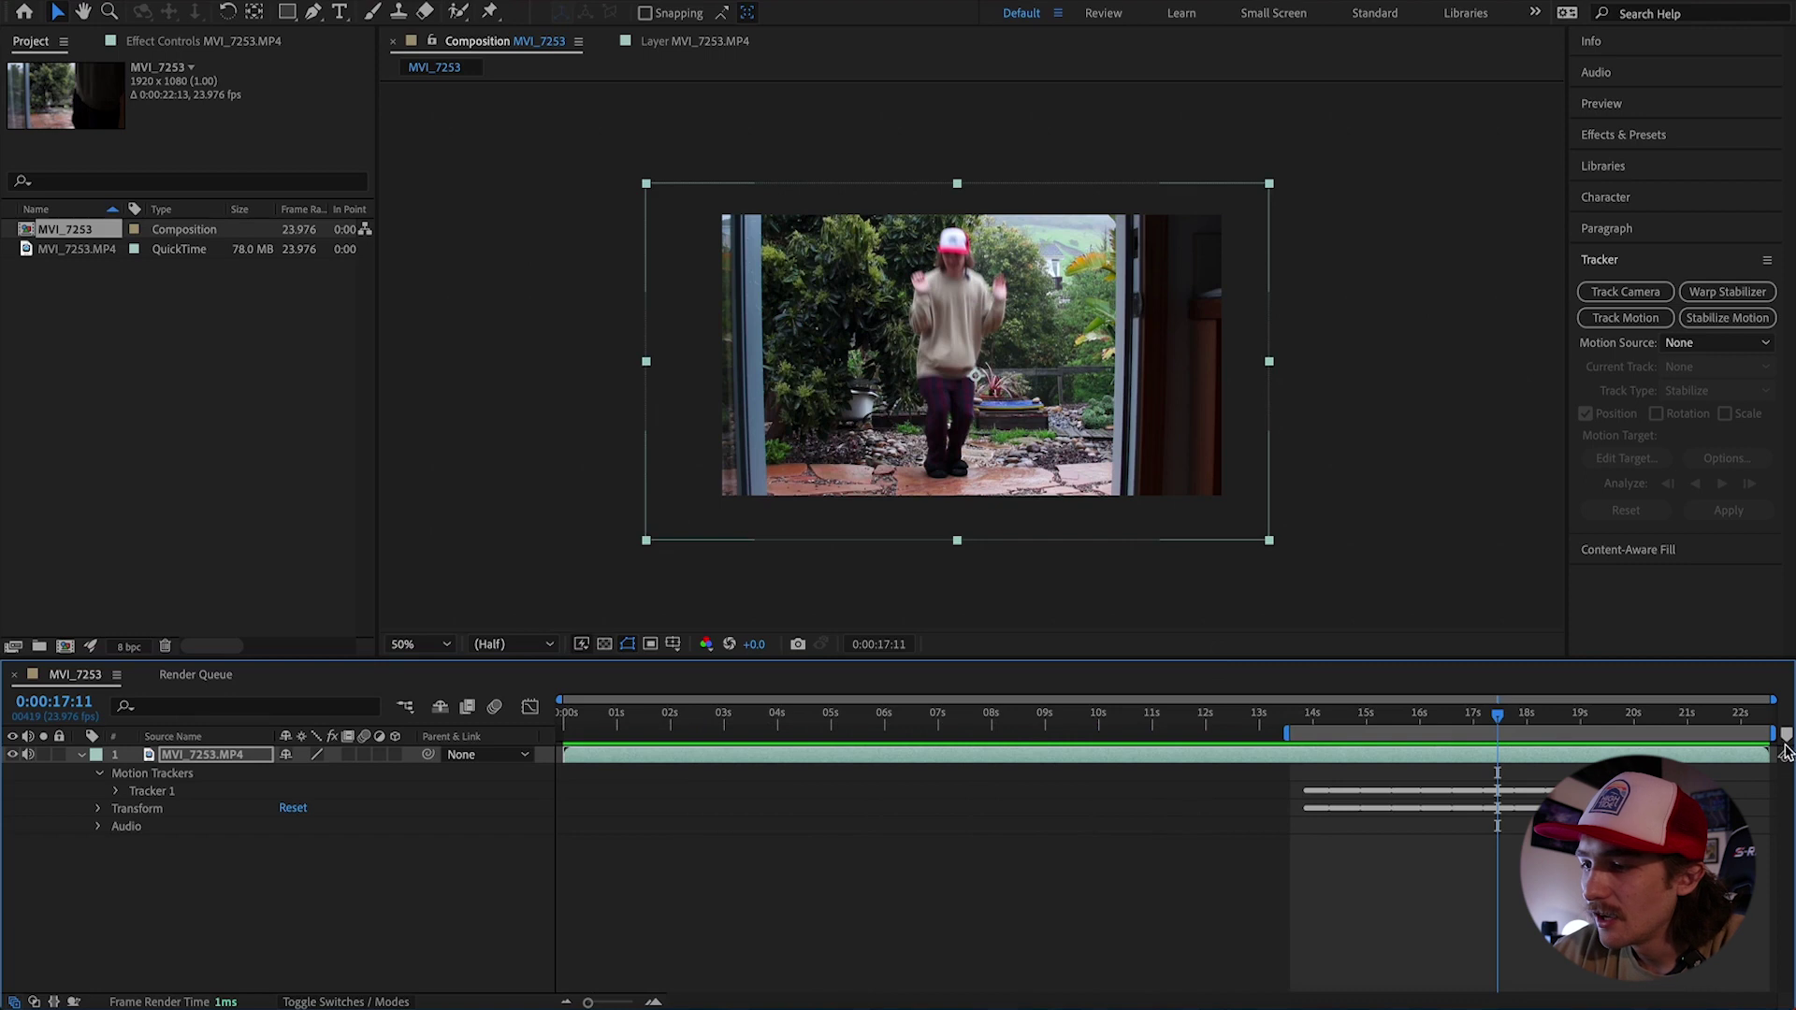
drag(1772, 734, 1619, 734)
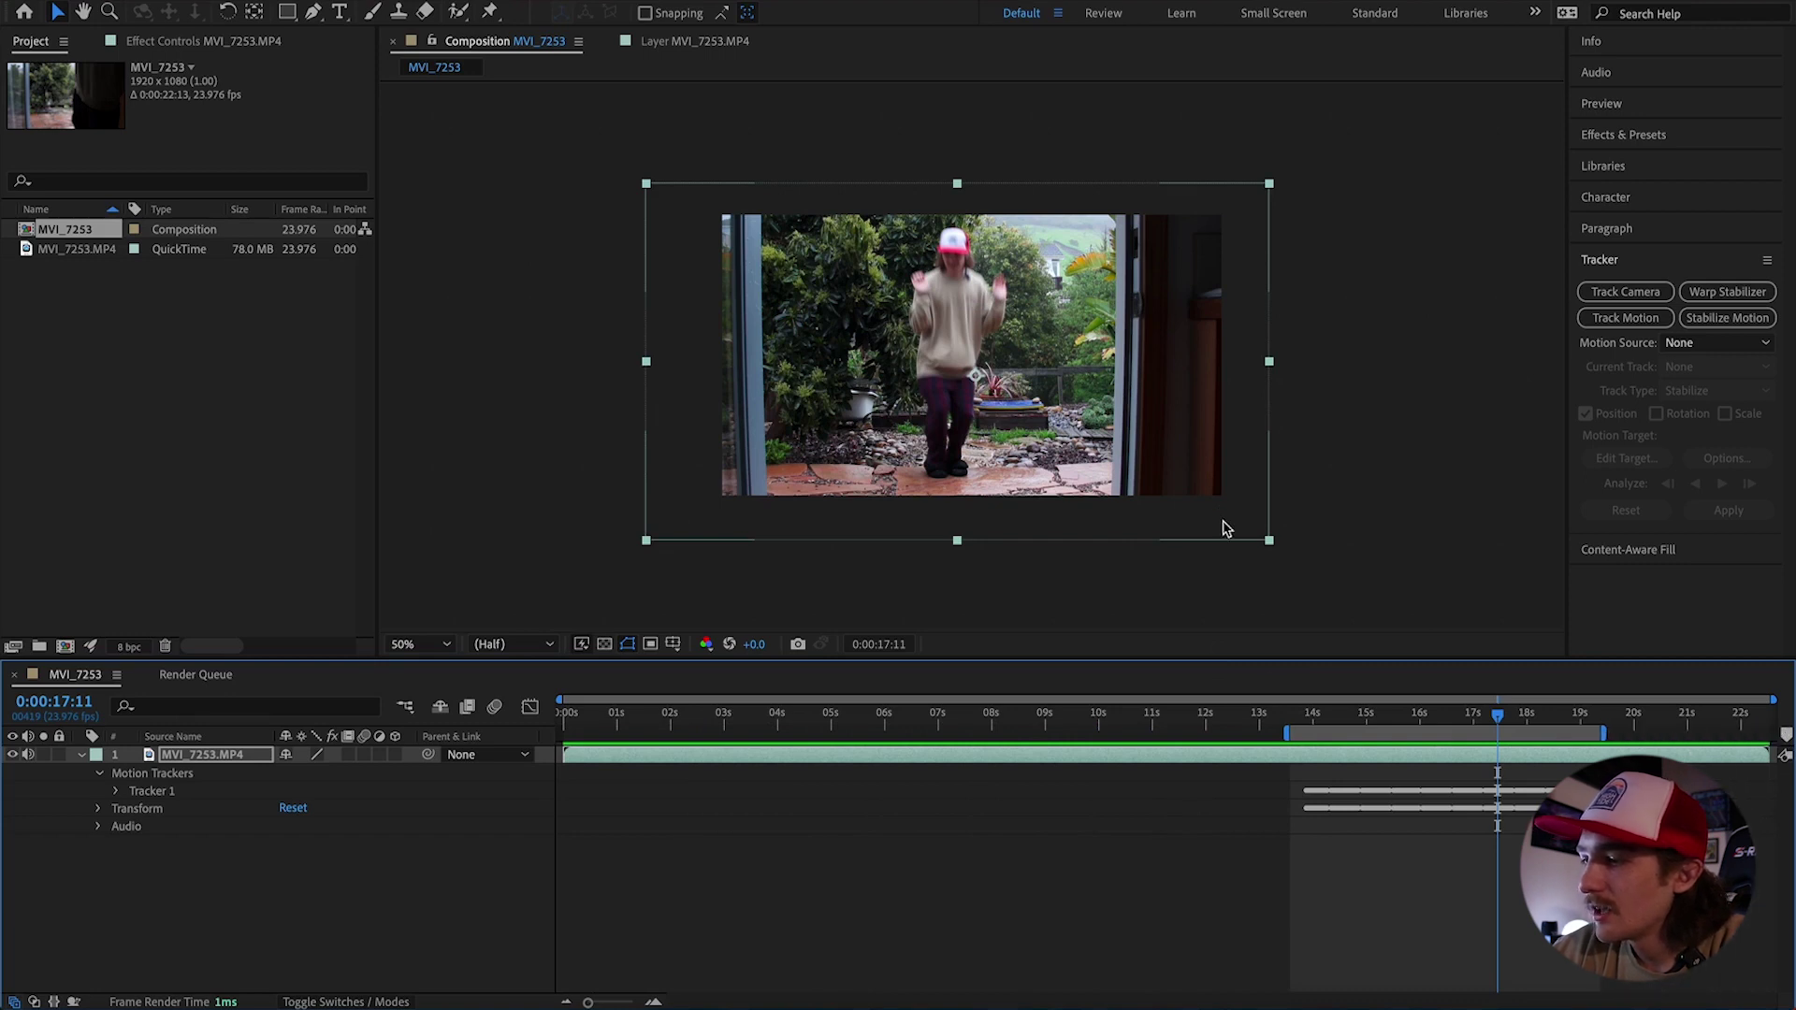